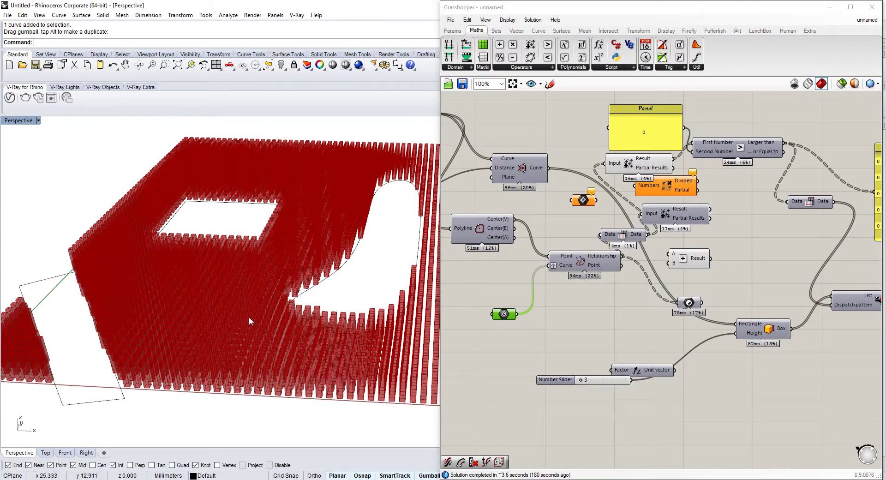
Move the tilted rectangle curve sideways until it sits fully inside the field of red boxes
scroll(258, 300, up, 3)
right_drag(259, 301, 229, 302)
scroll(230, 302, down, 4)
scroll(119, 329, up, 2)
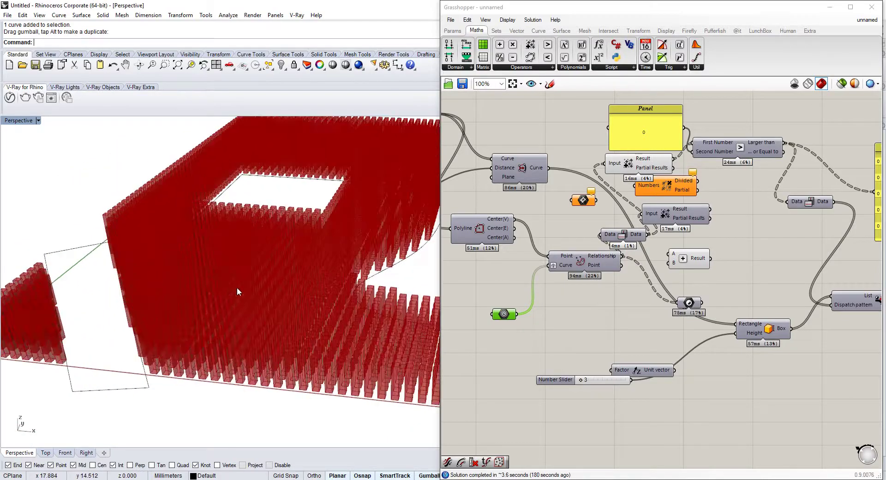
click(104, 358)
right_drag(111, 352, 142, 308)
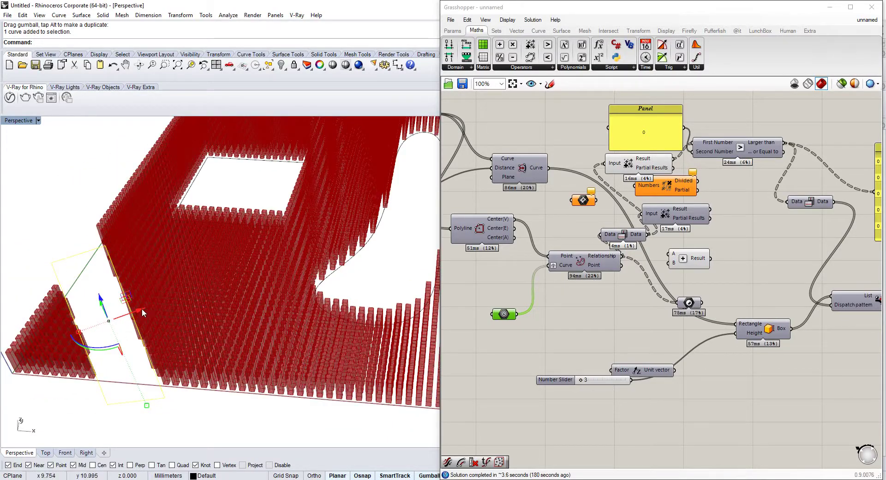
drag(142, 308, 248, 267)
scroll(249, 267, up, 3)
right_drag(248, 267, 241, 290)
scroll(203, 294, up, 1)
drag(204, 297, 146, 308)
scroll(172, 291, up, 2)
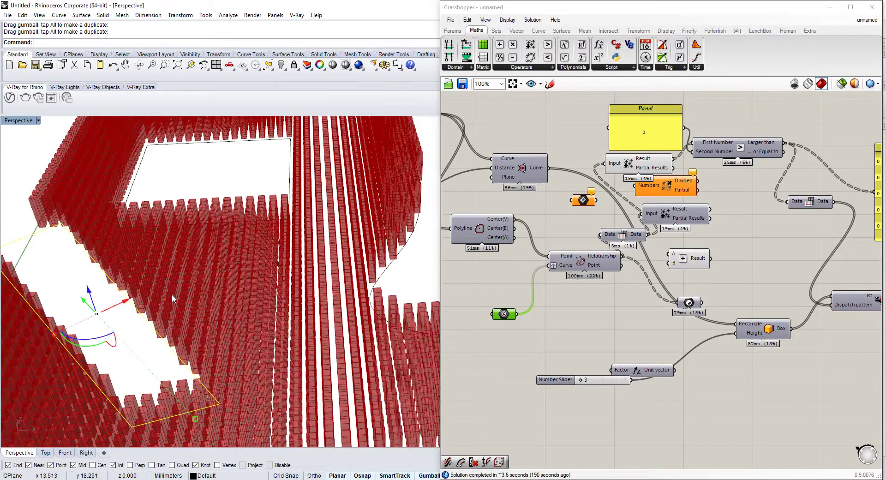
right_drag(171, 295, 177, 282)
drag(118, 315, 212, 264)
Examine how the openings in the box field follow the outlines of the moved rectangle and the other curves
mouse_move(212, 264)
right_down()
mouse_move(269, 267)
mouse_move(266, 359)
mouse_move(282, 350)
mouse_move(217, 295)
mouse_move(202, 268)
right_up()
right_drag(147, 271, 350, 282)
right_drag(198, 286, 215, 295)
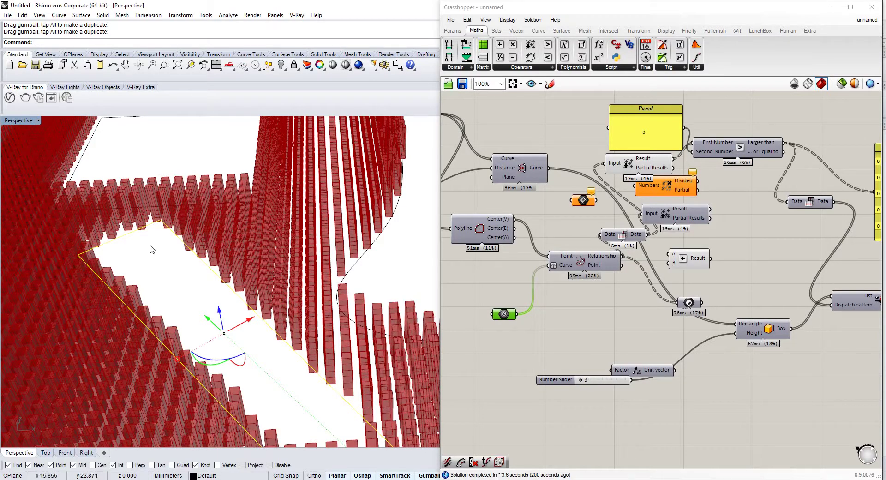
scroll(177, 305, down, 4)
scroll(112, 192, up, 8)
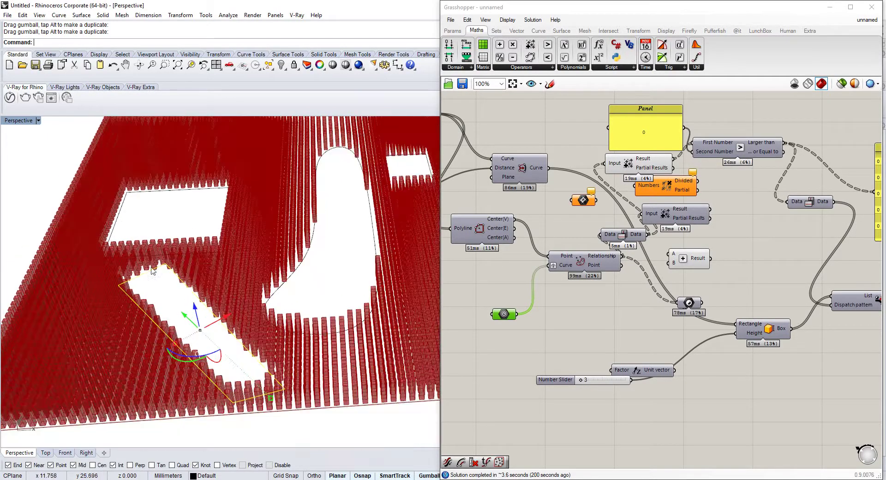
scroll(167, 292, down, 5)
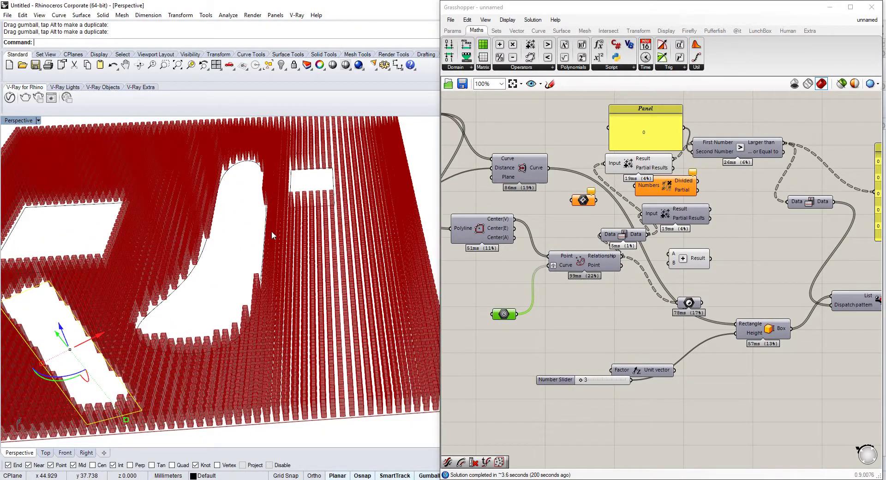
scroll(269, 244, up, 4)
right_drag(269, 245, 199, 266)
scroll(213, 298, up, 6)
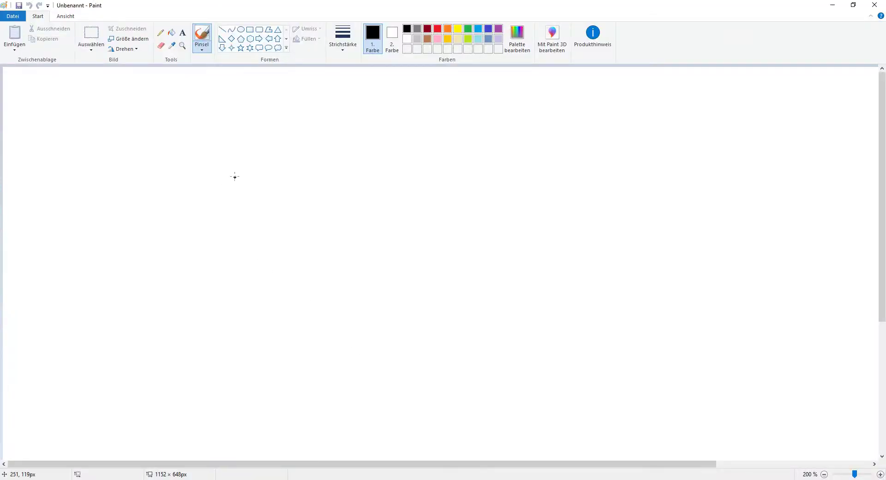
Switch to Paint and sketch a slanted black grid from three lines in each direction
drag(180, 196, 378, 220)
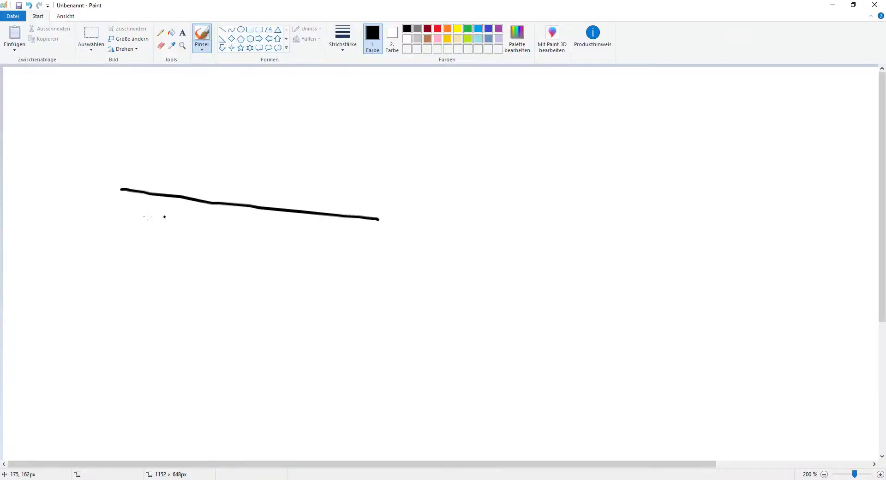
drag(128, 219, 420, 270)
drag(163, 265, 450, 317)
drag(157, 158, 260, 363)
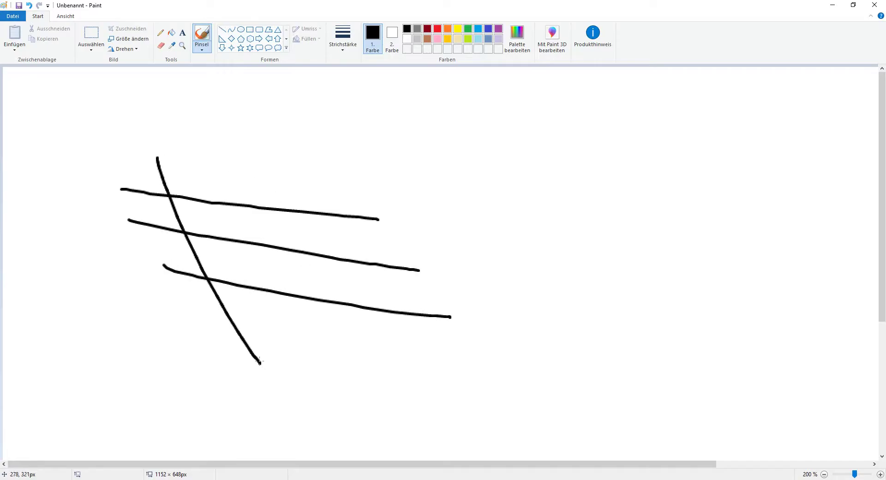
drag(257, 157, 337, 336)
drag(306, 160, 400, 362)
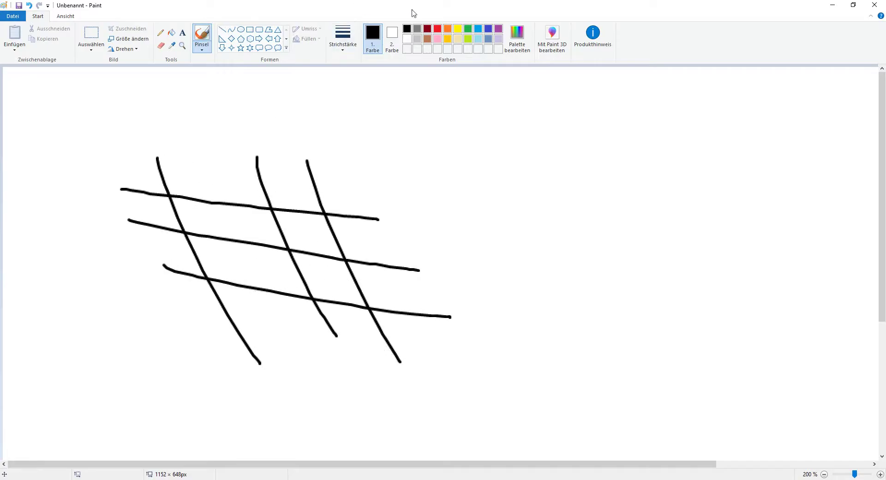
Sketch red rectangles inside two neighbouring grid cells and build rough 3D boxes over the wider cell
click(438, 31)
mouse_move(194, 209)
mouse_down()
mouse_move(239, 211)
mouse_move(212, 227)
mouse_up()
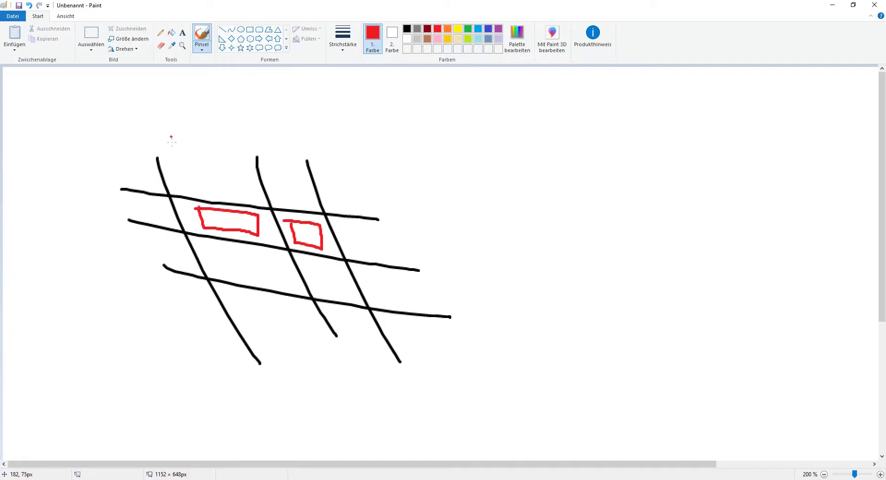
mouse_move(194, 208)
mouse_down()
mouse_move(190, 135)
mouse_move(260, 132)
mouse_up()
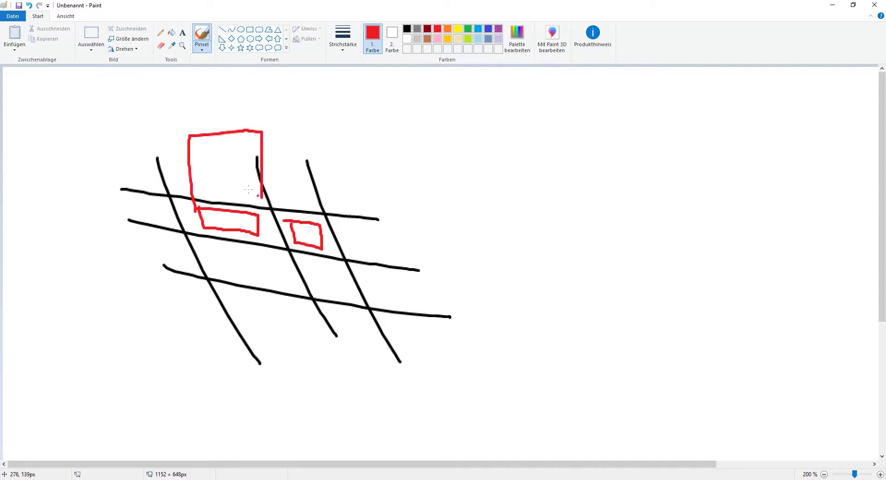
drag(190, 141, 259, 140)
drag(198, 148, 200, 225)
drag(264, 134, 258, 215)
mouse_move(221, 256)
mouse_down()
mouse_move(211, 212)
mouse_move(277, 218)
mouse_up()
drag(214, 199, 310, 221)
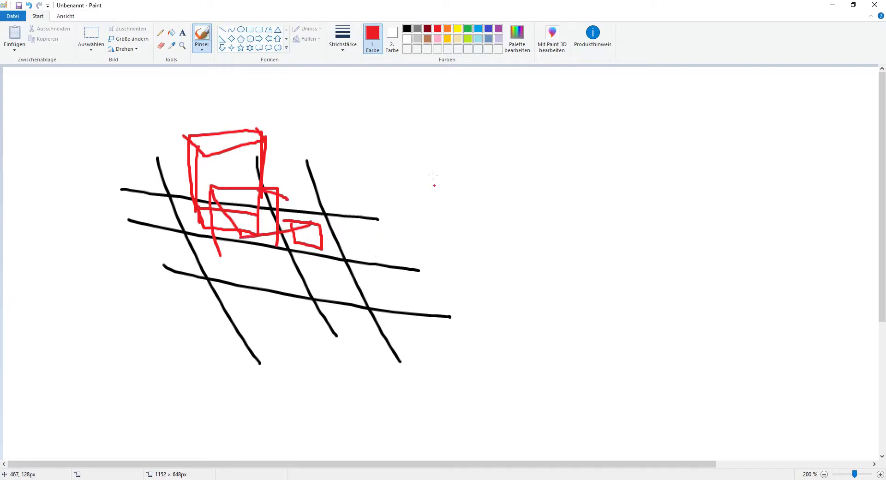
Mark three grid cells with blue crosses and draw a large green closed curve around the lower part of the grid
click(478, 29)
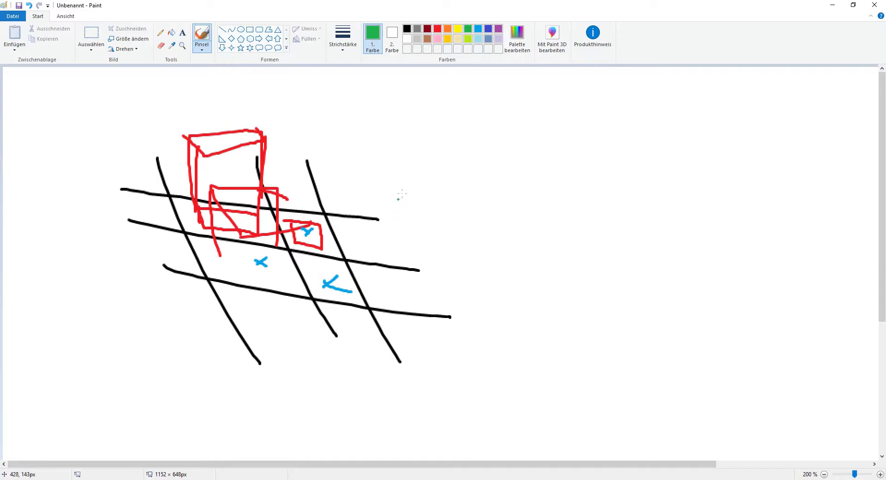
mouse_move(442, 169)
mouse_down()
mouse_move(218, 251)
mouse_move(298, 408)
mouse_move(616, 274)
mouse_move(387, 162)
mouse_up()
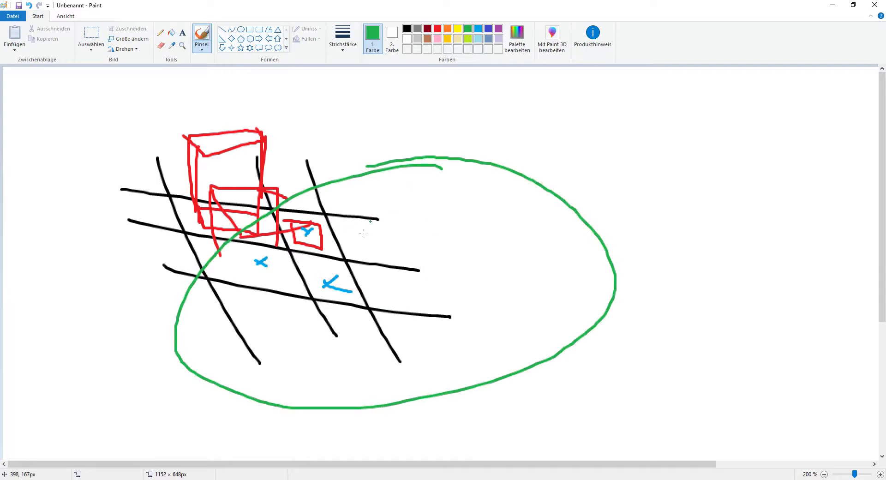
Circle the lowest cross in green and draw arrows from it to two smaller green closed curves on either side
drag(338, 274, 340, 279)
drag(465, 238, 423, 242)
mouse_move(122, 245)
mouse_down()
mouse_move(160, 279)
mouse_move(97, 206)
mouse_up()
drag(325, 290, 175, 283)
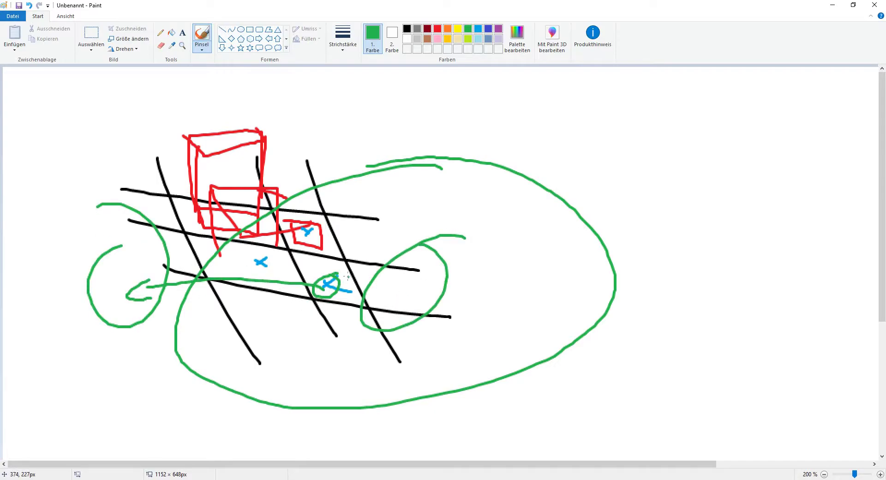
mouse_move(336, 290)
mouse_down()
mouse_move(394, 280)
mouse_move(395, 300)
mouse_up()
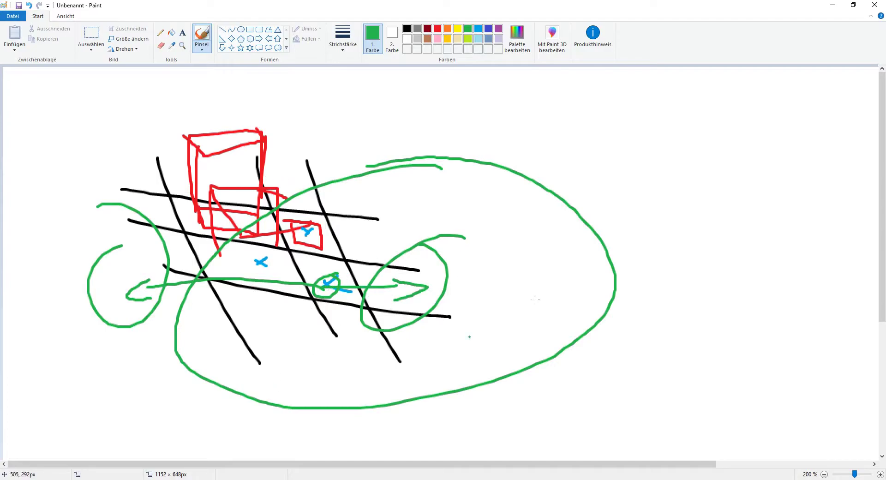
Return to Grasshopper and start a new empty definition
click(826, 9)
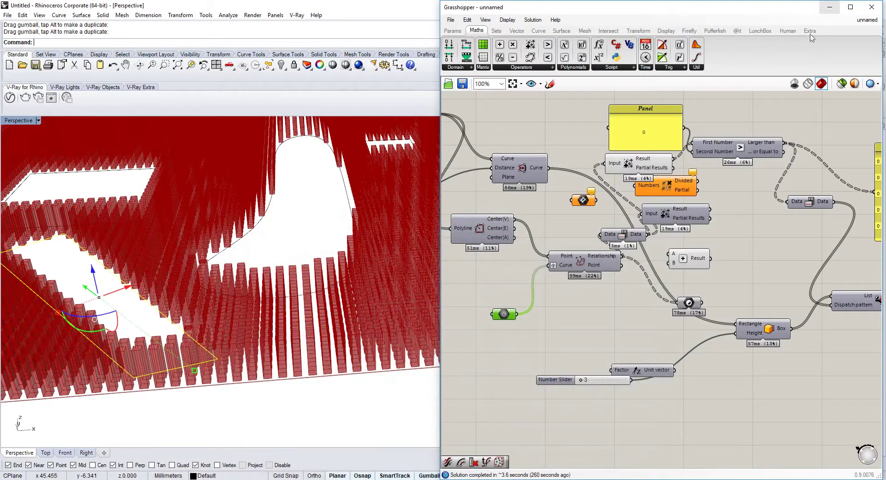
click(451, 20)
click(464, 33)
scroll(382, 251, down, 5)
click(314, 356)
shift+right_drag(349, 274, 347, 295)
scroll(343, 284, down, 4)
Add a Geometry parameter and reference all four closed Rhino curves in it
double_click(562, 272)
text(geo)
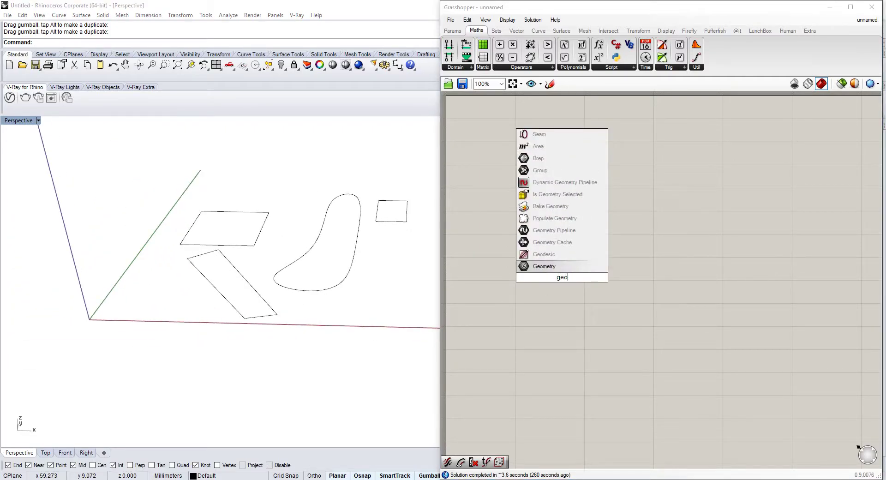
click(564, 269)
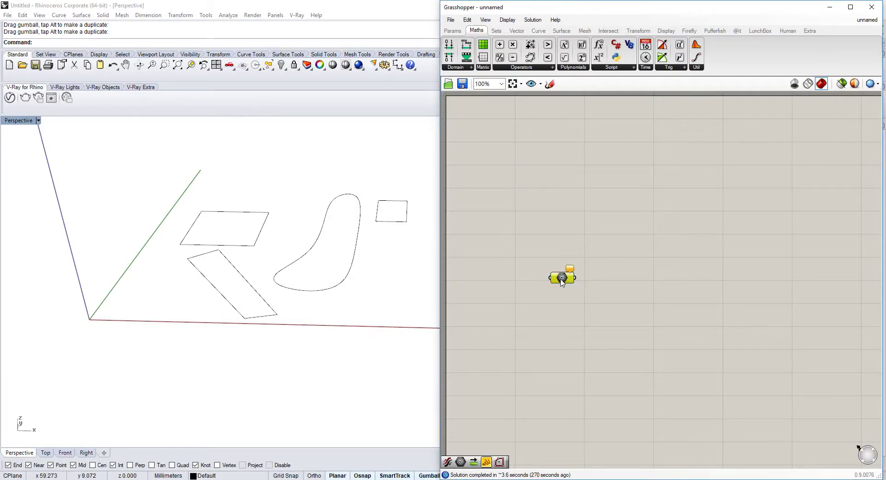
right_click(556, 278)
click(598, 407)
drag(382, 170, 117, 381)
key(Return)
Add a Geometry Pipeline component and set its type filter to curves
click(459, 32)
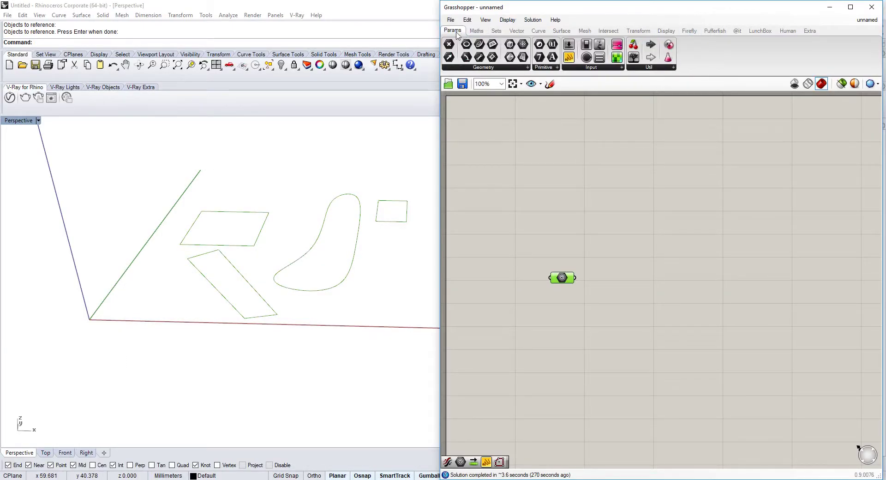
double_click(645, 159)
text(pipe)
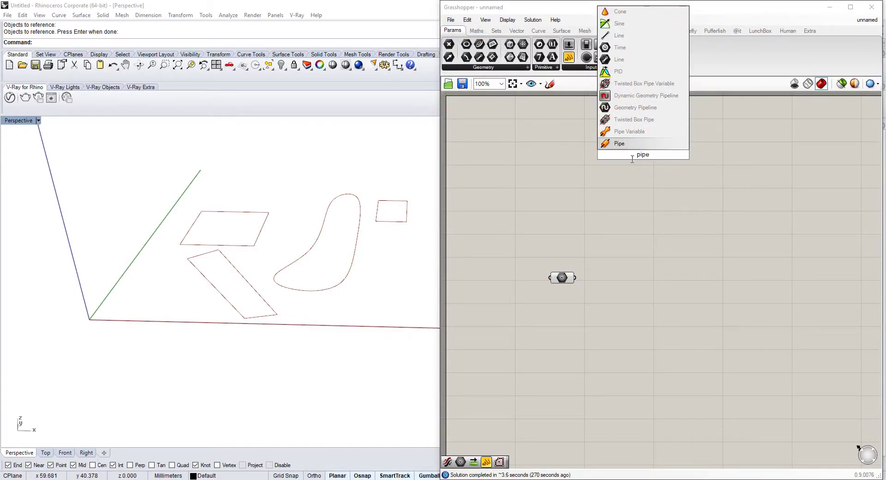
double_click(634, 192)
text(ge)
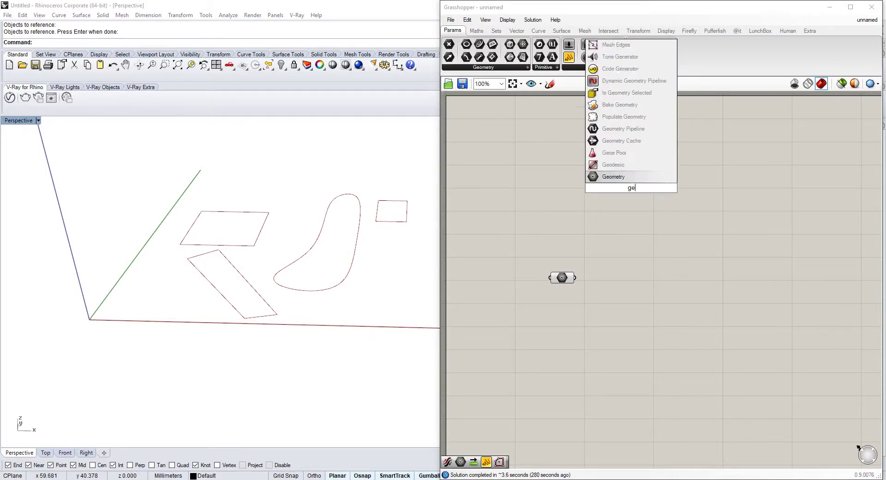
text(ometry)
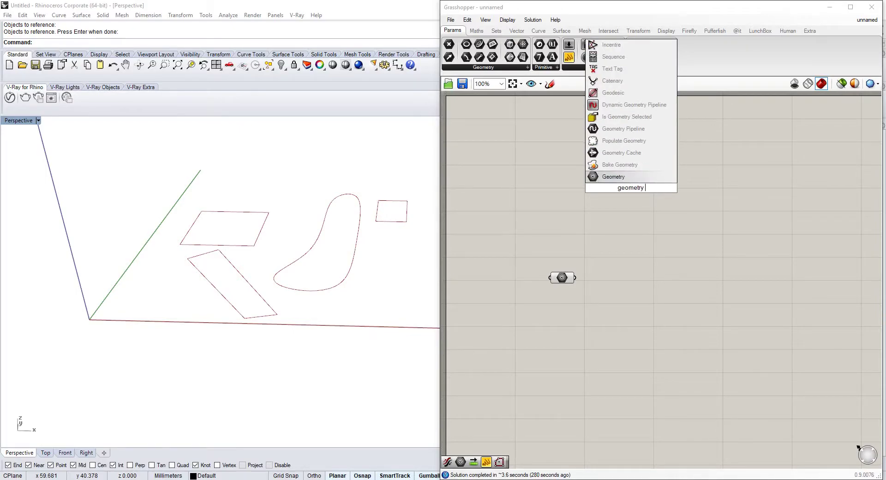
click(623, 129)
scroll(630, 224, up, 5)
click(669, 187)
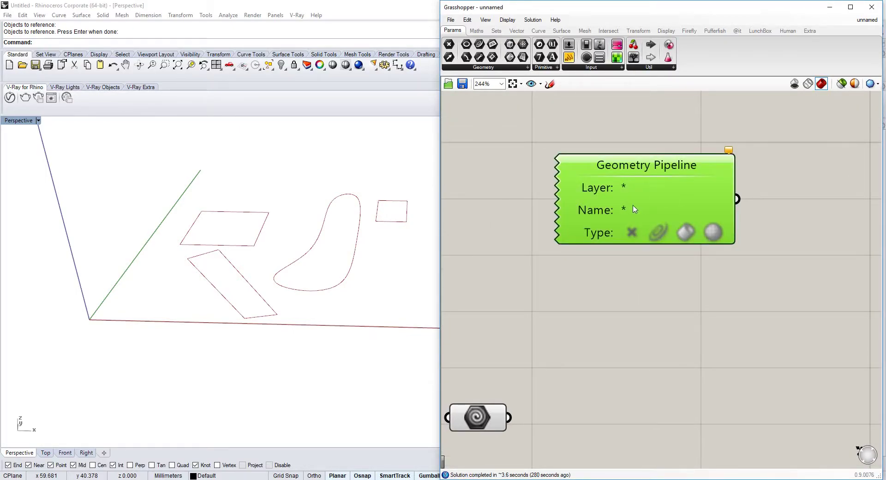
double_click(657, 234)
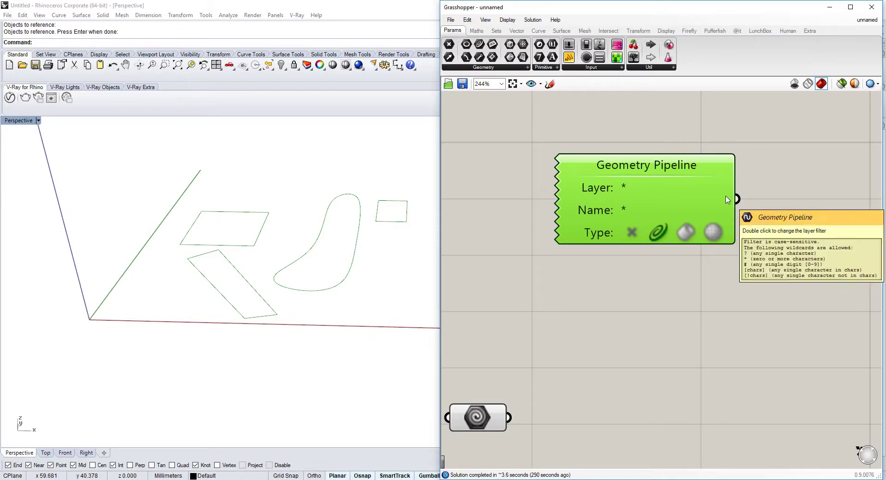
Connect the pipeline output to a new panel and enlarge the panel so the whole curve list fits
right_drag(776, 250, 741, 242)
double_click(742, 240)
text(//)
click(740, 230)
drag(708, 198, 725, 240)
scroll(726, 243, down, 2)
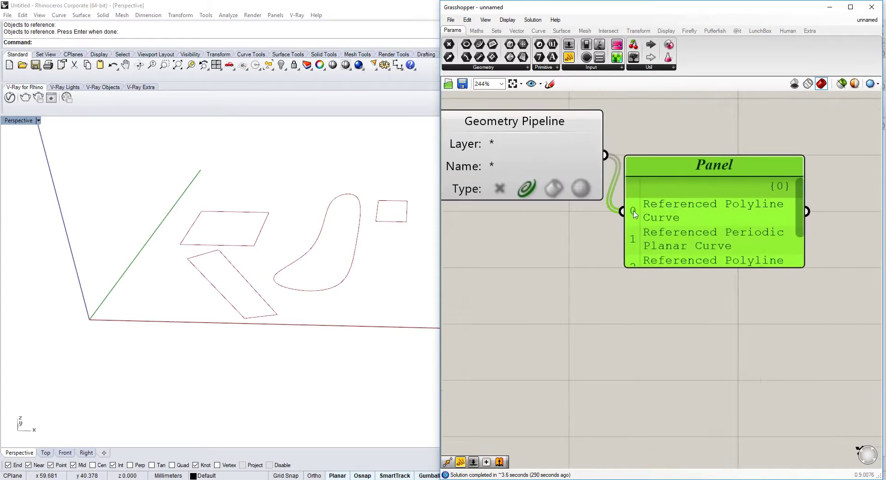
drag(778, 257, 850, 340)
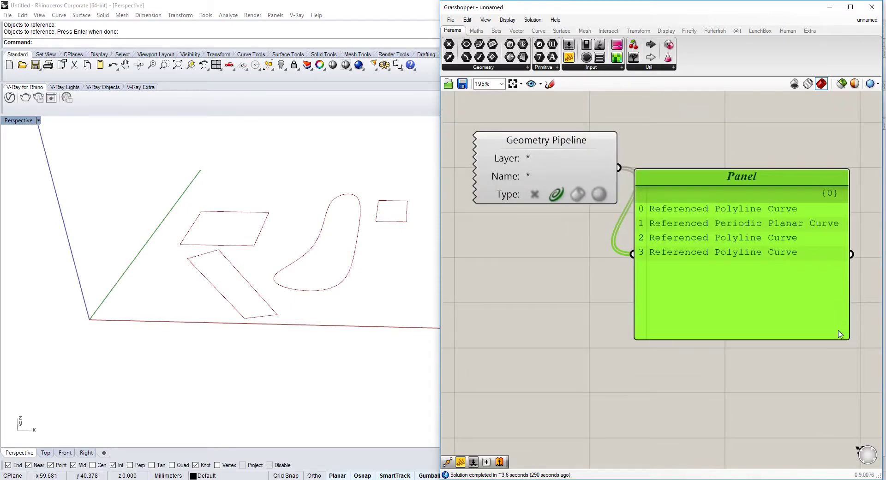
Draw another rectangle in Rhino behind the existing curves
right_drag(291, 271, 326, 283)
text(rectangle)
key(Return)
click(257, 153)
click(337, 185)
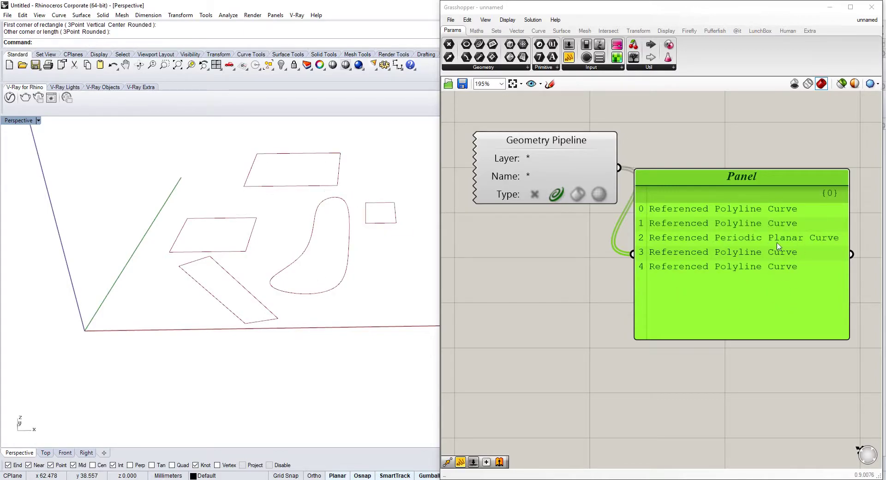
Draw a closed four-point freeform curve in front of the small rectangle
right_drag(262, 229, 312, 261)
text(Curve)
key(Return)
click(398, 267)
click(352, 336)
click(325, 319)
click(379, 252)
key(c)
key(Return)
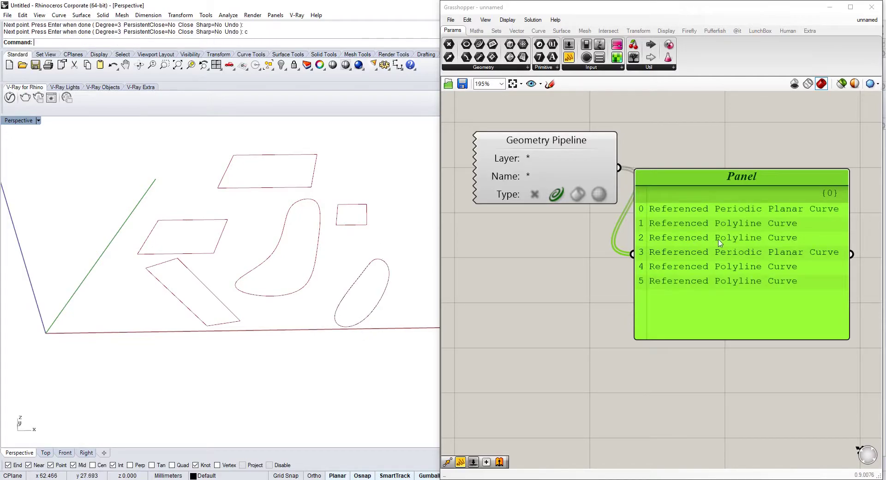
Space out the pipeline and the panel, and add a Rectangular grid component between them
scroll(593, 211, down, 2)
right_drag(587, 210, 555, 191)
drag(547, 152, 520, 179)
drag(710, 183, 765, 269)
double_click(700, 182)
text(rect)
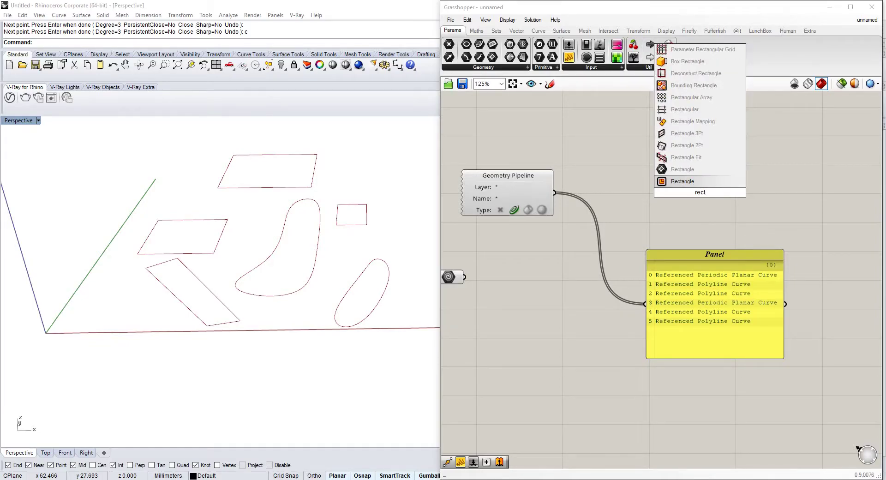
click(685, 109)
Try feeding the pipeline curves into the rectangular grid's Plane input
scroll(600, 194, up, 3)
drag(514, 208, 684, 173)
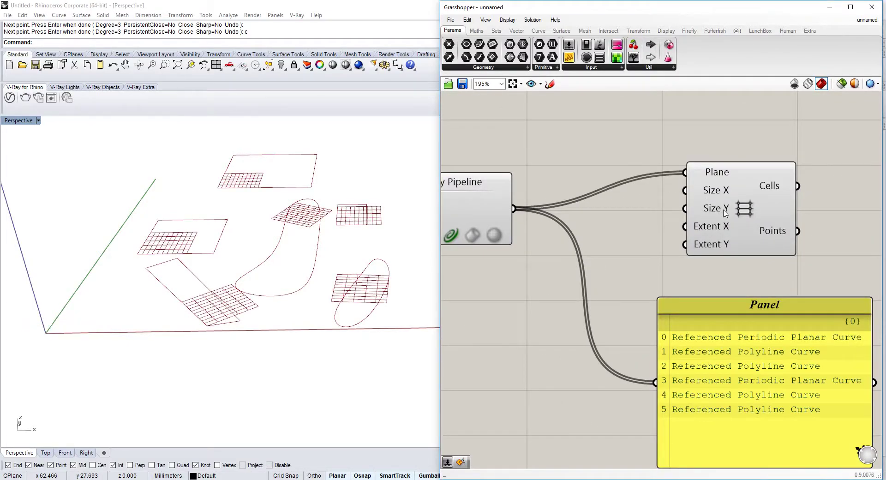
right_drag(576, 242, 615, 206)
ctrl+drag(552, 172, 724, 136)
shift+right_drag(162, 305, 148, 310)
Drive the rectangular grid's Extent X and Extent Y with one new number slider set to 68
double_click(564, 284)
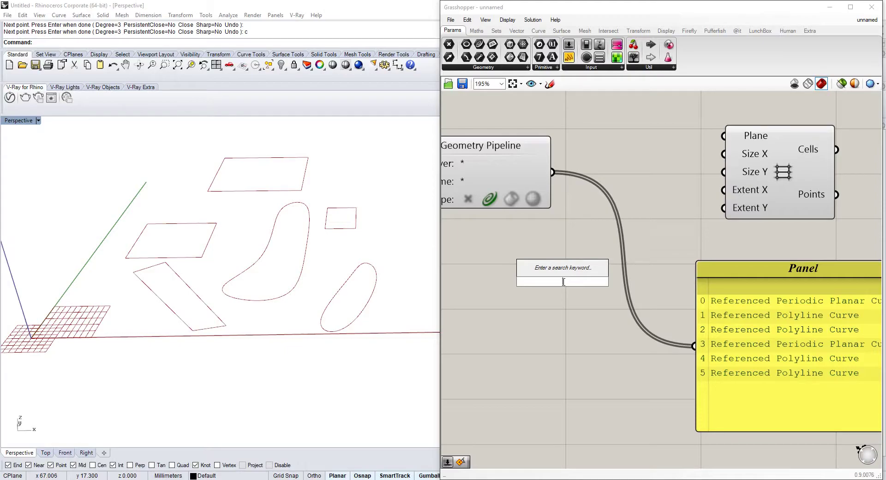
text(number slider)
key(Return)
drag(644, 284, 674, 283)
drag(676, 280, 724, 192)
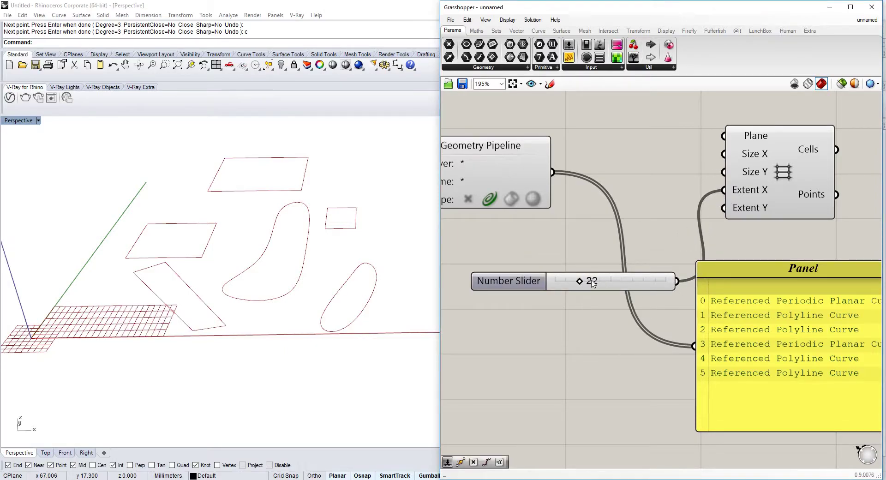
drag(579, 280, 595, 280)
drag(724, 208, 676, 280)
drag(595, 281, 630, 281)
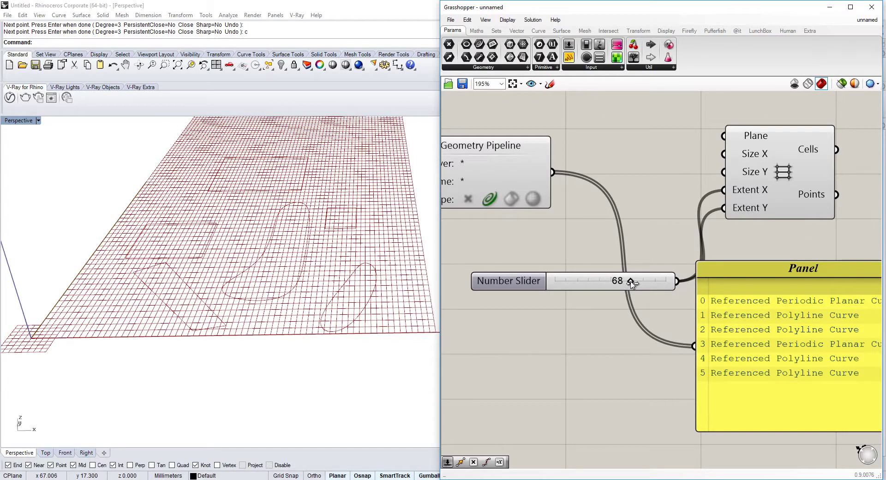
Add a number slider with floating-point rounding set to 1.000 and feed it into the rectangular grid's Size X and Size Y
double_click(664, 157)
text(1)
key(Return)
double_click(626, 160)
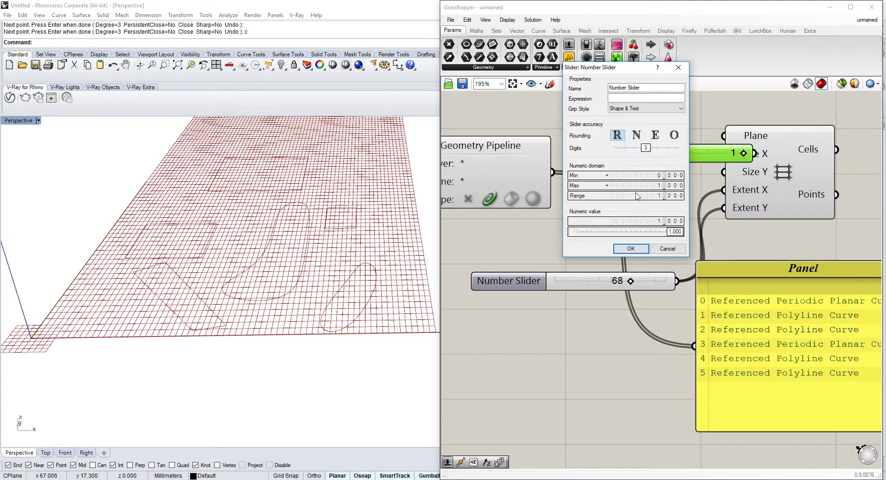
click(631, 249)
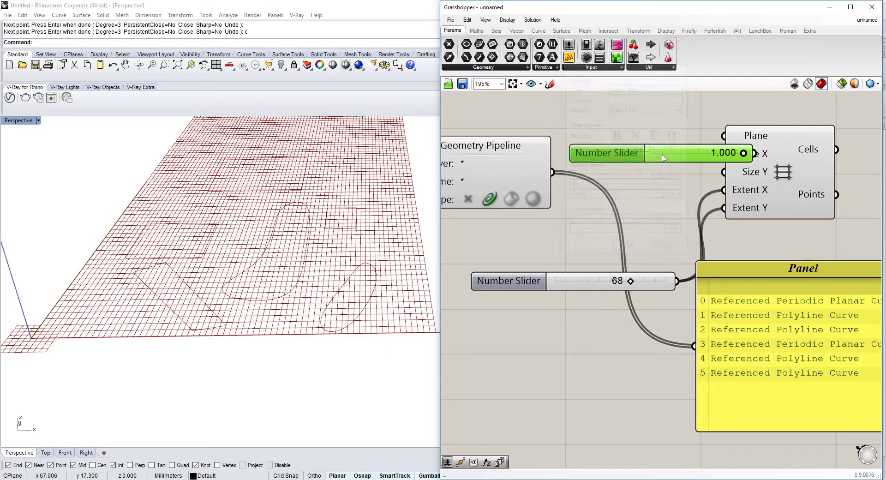
drag(686, 156, 601, 167)
mouse_move(678, 166)
mouse_down()
mouse_move(735, 168)
mouse_move(669, 161)
mouse_up()
Raise the number slider driving the grid's Extent X and Extent Y to 96
drag(627, 283, 667, 282)
scroll(375, 244, down, 3)
scroll(374, 245, up, 3)
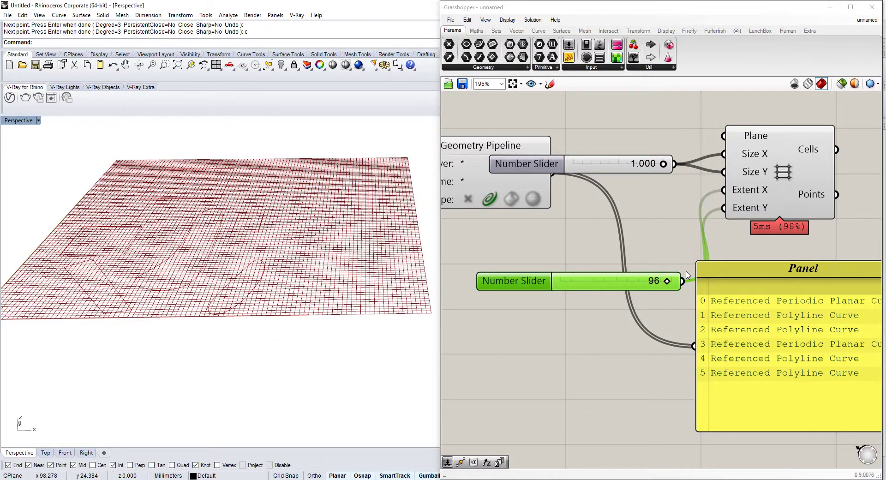
right_drag(703, 277, 671, 260)
right_drag(241, 276, 253, 293)
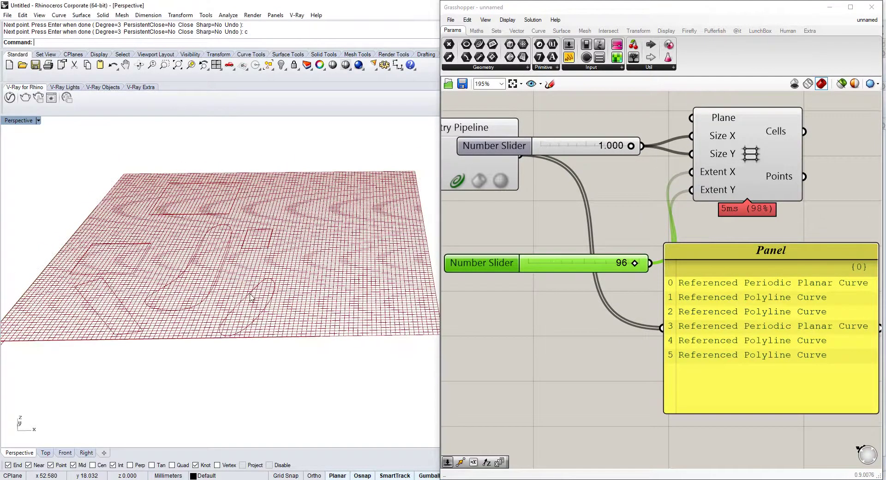
scroll(253, 292, down, 3)
Try offsetting the grid's Cells with a curve Offset component placed beside the rectangular grid
right_drag(802, 273, 696, 234)
right_click(849, 235)
double_click(765, 147)
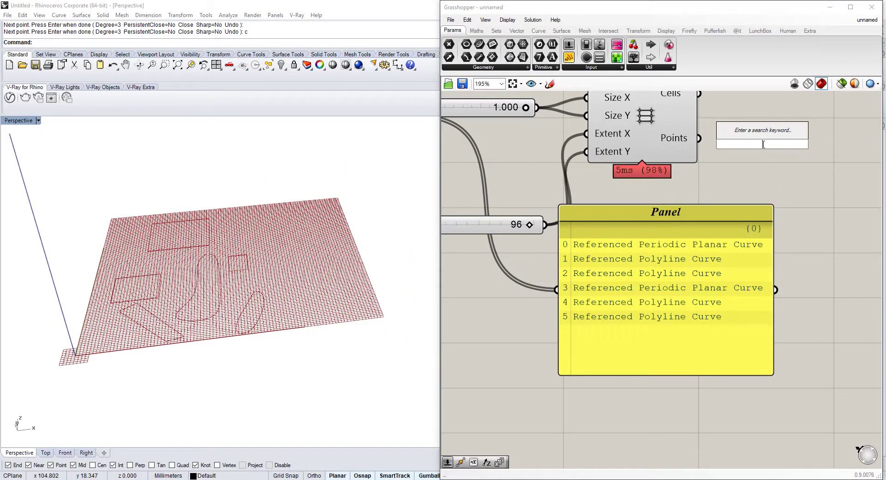
text(off)
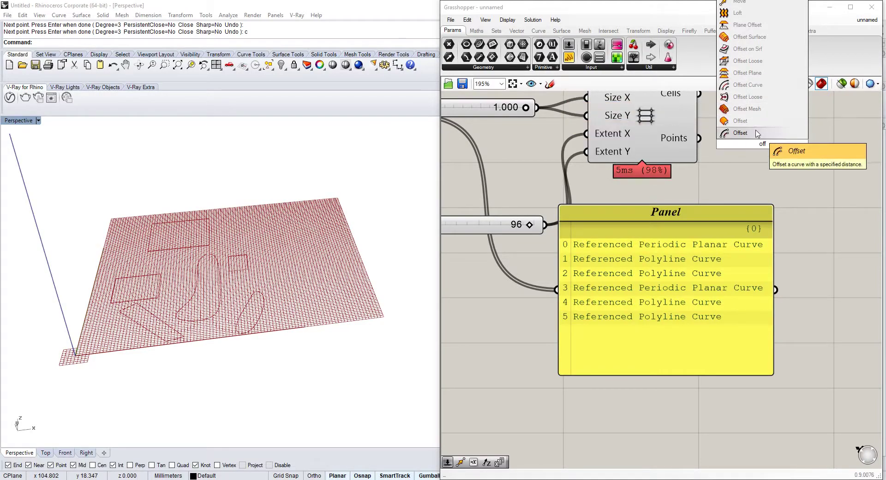
click(740, 133)
right_drag(711, 121, 709, 139)
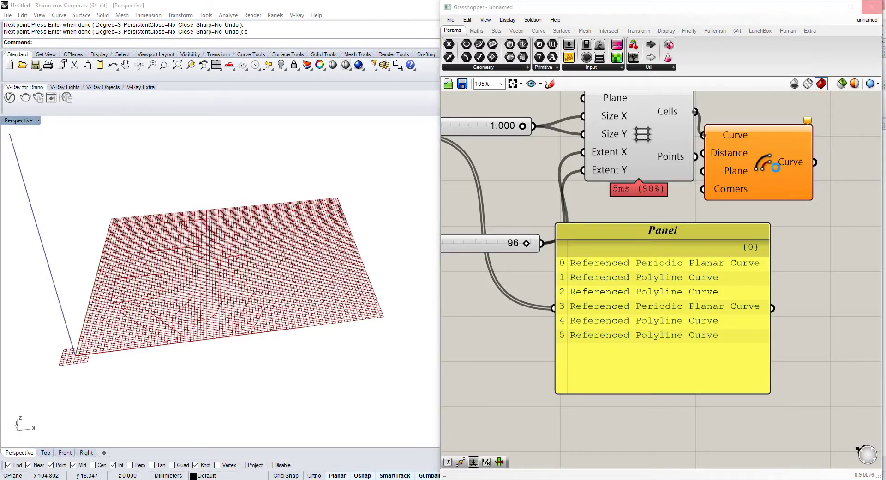
drag(707, 160, 775, 167)
Replace the curve Offset component with an Offset Loose component fed by the grid's Cells output
click(732, 187)
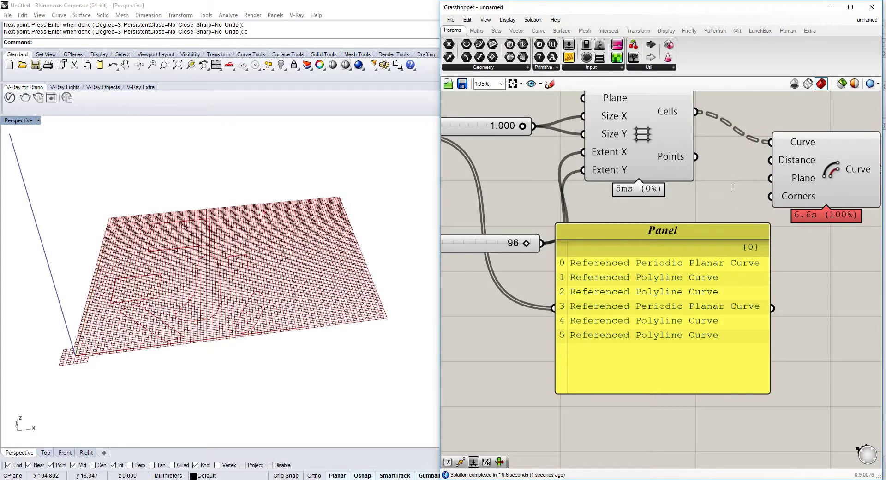
double_click(733, 190)
text(offset loose)
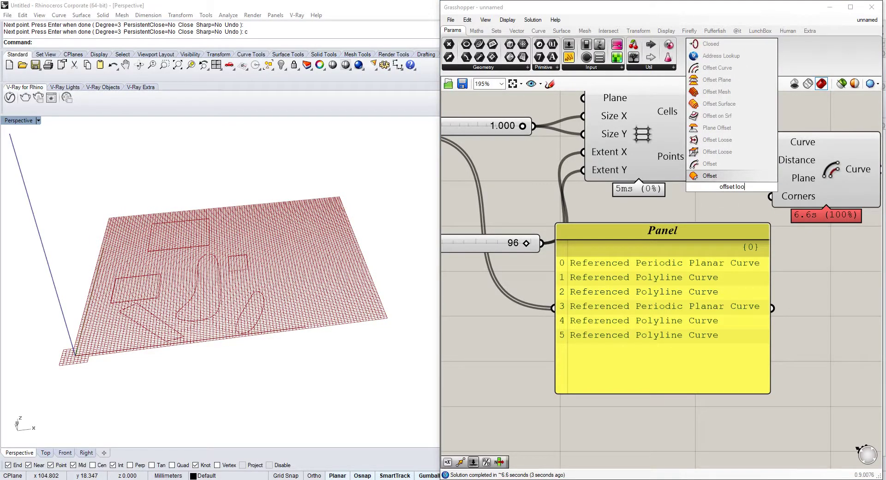
click(718, 175)
drag(695, 112, 677, 168)
click(850, 165)
key(Delete)
drag(742, 182, 826, 186)
Set the grid's extent slider to 71 and shift the rectangular grid component slightly down the canvas
right_drag(537, 275, 574, 266)
click(560, 236)
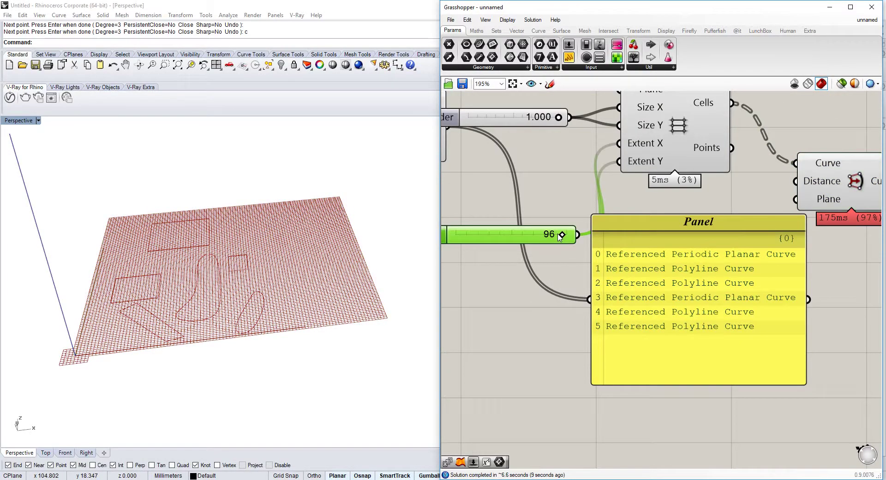
drag(551, 234, 532, 236)
right_drag(829, 202, 783, 217)
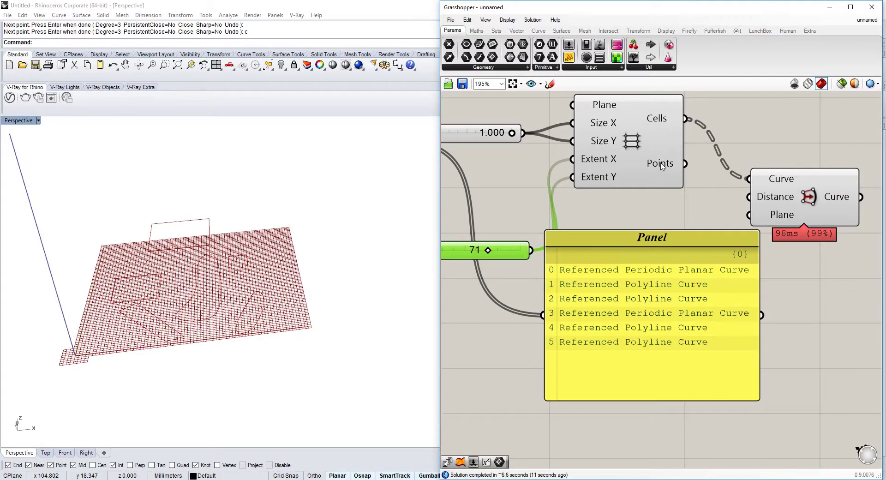
drag(660, 162, 659, 184)
Add a number slider above the loose offset component with floating-point rounding and a minimum that allows negative values
double_click(733, 188)
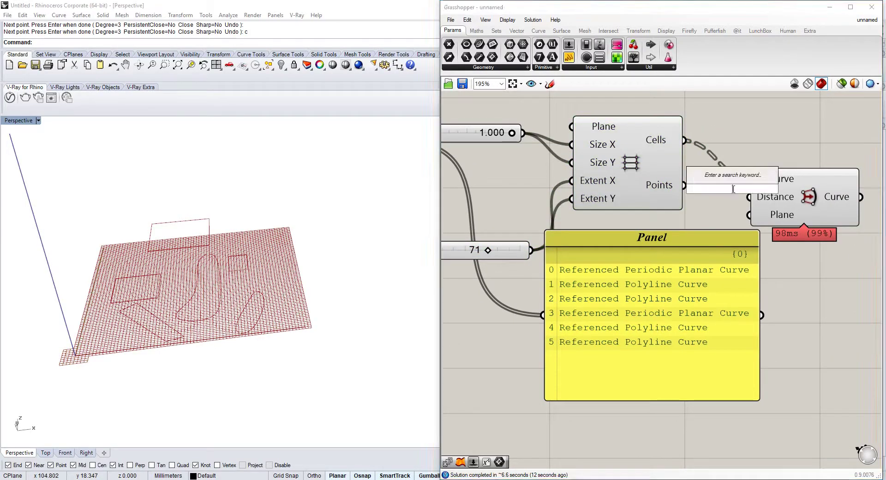
double_click(734, 117)
text(Number Slider)
key(Return)
double_click(706, 116)
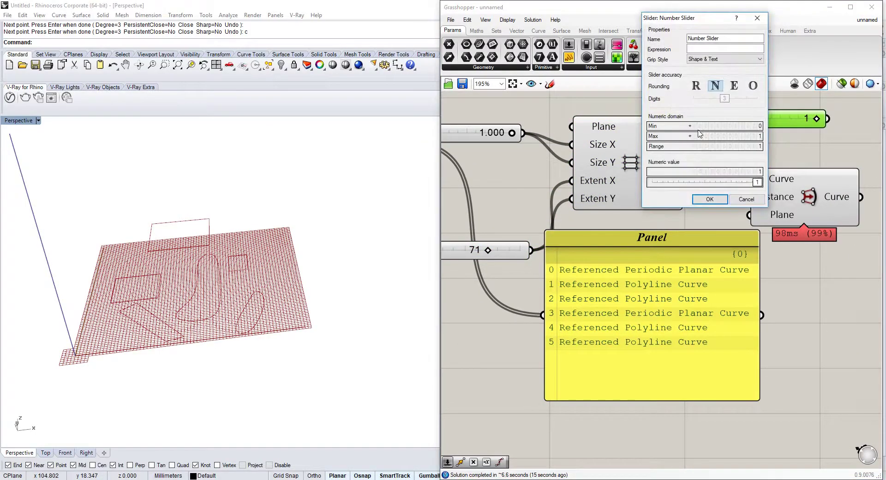
double_click(698, 126)
click(696, 86)
click(710, 199)
Feed the new slider into the loose offset's Distance input and set it to -0.239
drag(828, 119, 750, 197)
drag(809, 121, 755, 119)
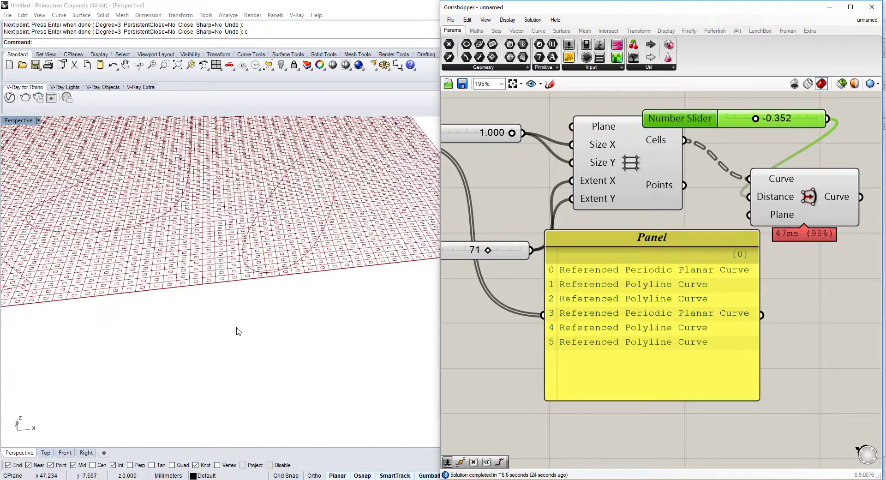
drag(757, 118, 762, 118)
scroll(213, 266, down, 3)
shift+right_drag(216, 264, 299, 273)
Move the panel listing the referenced curves further below the grid component
drag(677, 247, 673, 310)
scroll(461, 205, down, 3)
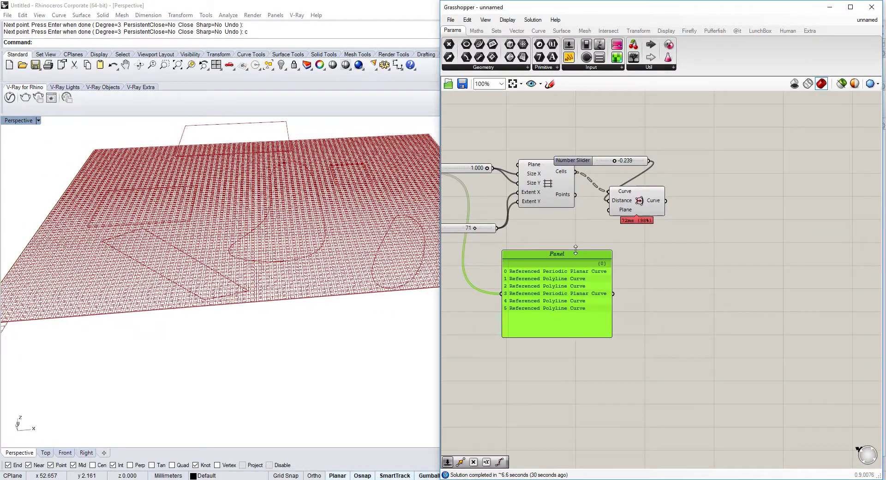
drag(575, 254, 543, 326)
double_click(702, 242)
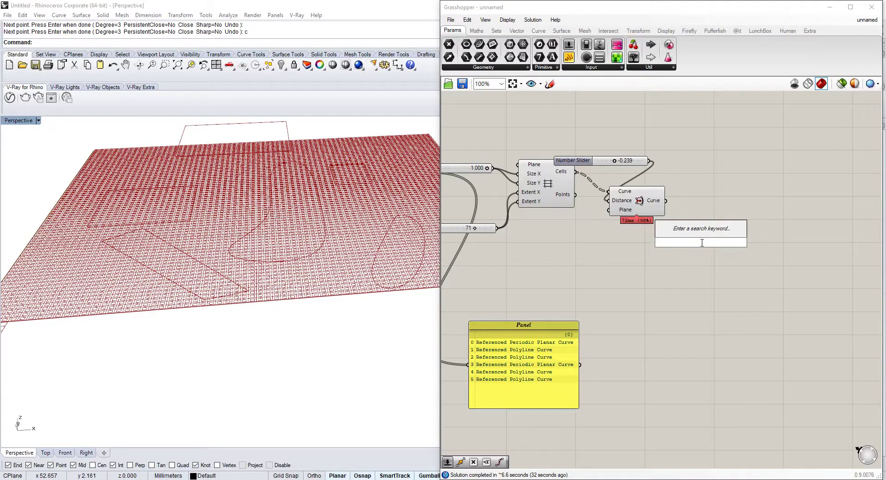
text(off)
key(Escape)
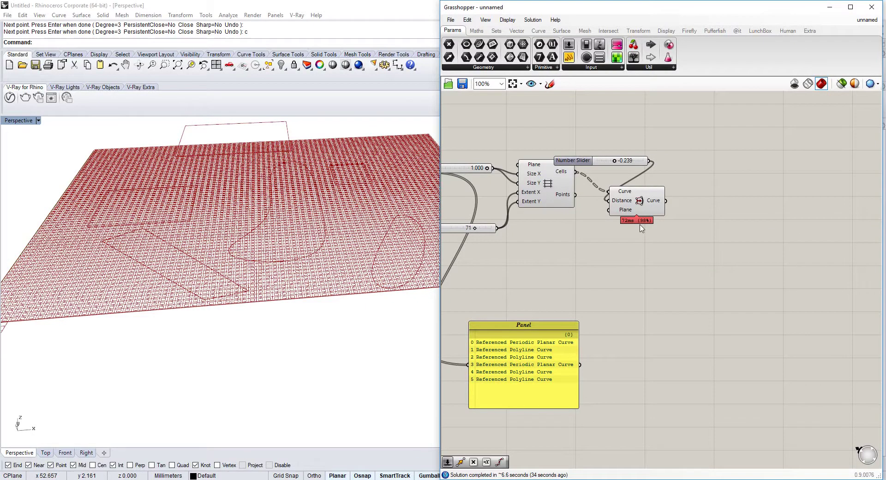
Add a Point In Curve component below the loose offset and space out the grid component around it
double_click(639, 224)
text(point in curve)
click(639, 214)
scroll(643, 228, up, 3)
scroll(715, 280, down, 2)
drag(643, 231, 721, 264)
right_drag(658, 268, 731, 228)
drag(641, 161, 641, 185)
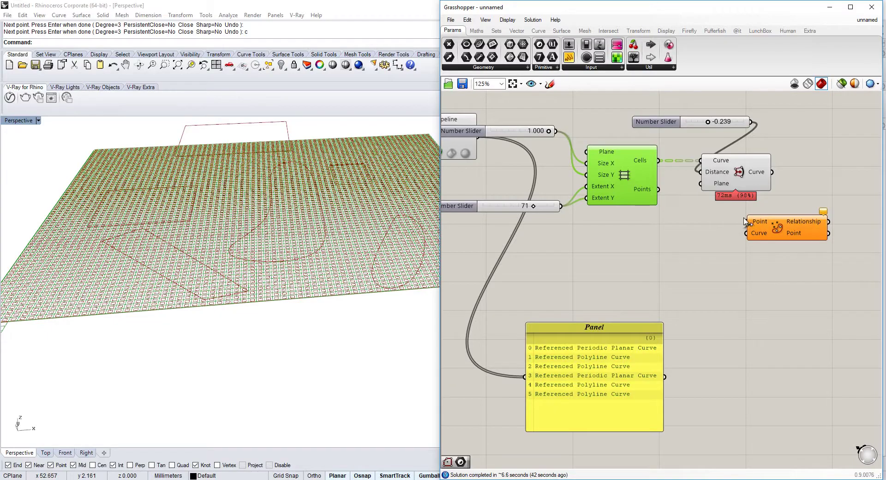
scroll(745, 222, up, 1)
drag(754, 224, 770, 239)
scroll(266, 300, up, 2)
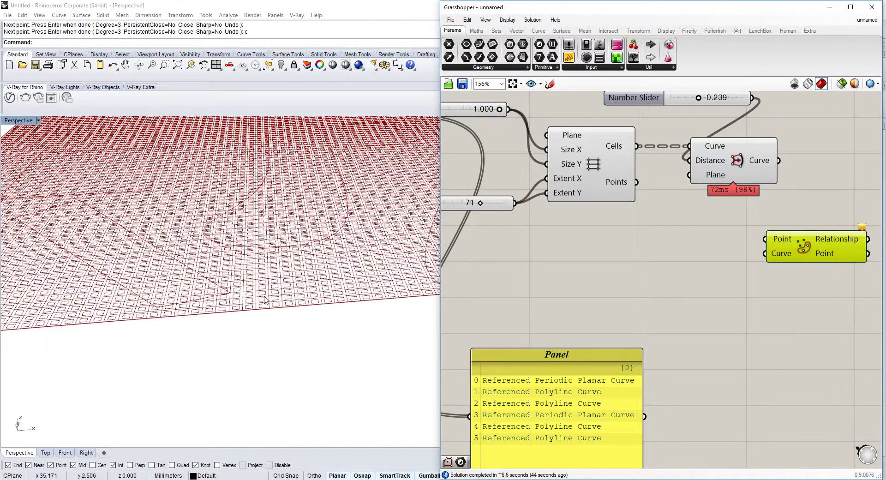
Add a Polygon Center component below the rectangular grid and feed the grid's Cells into its Polyline input
double_click(645, 248)
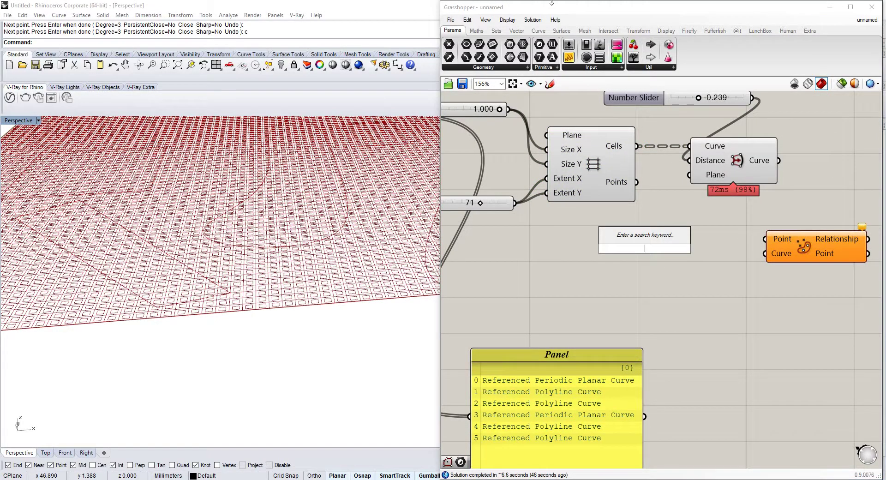
click(519, 31)
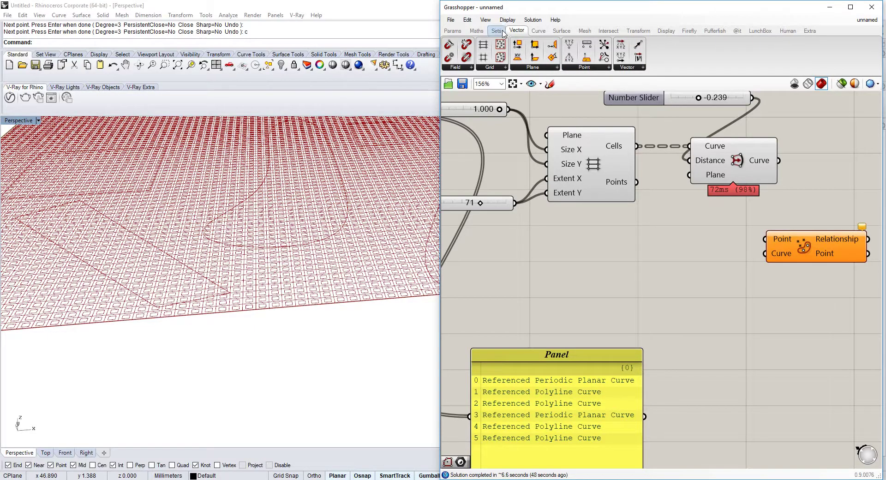
click(531, 31)
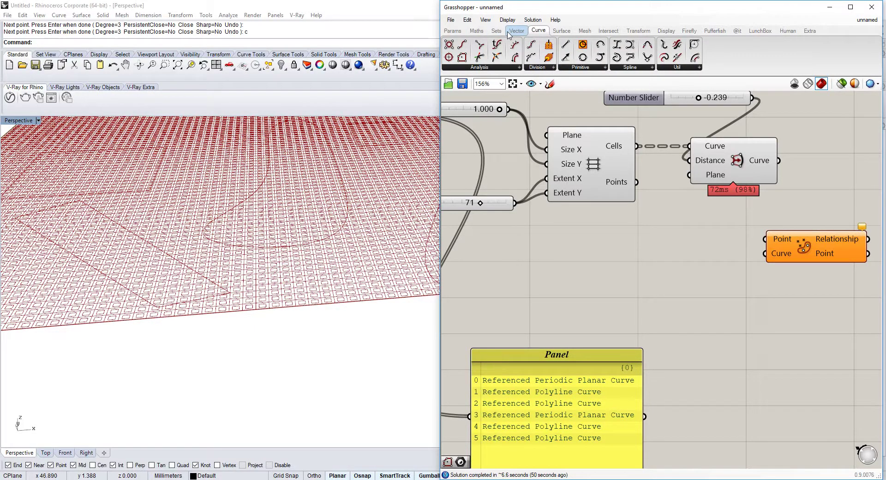
click(493, 68)
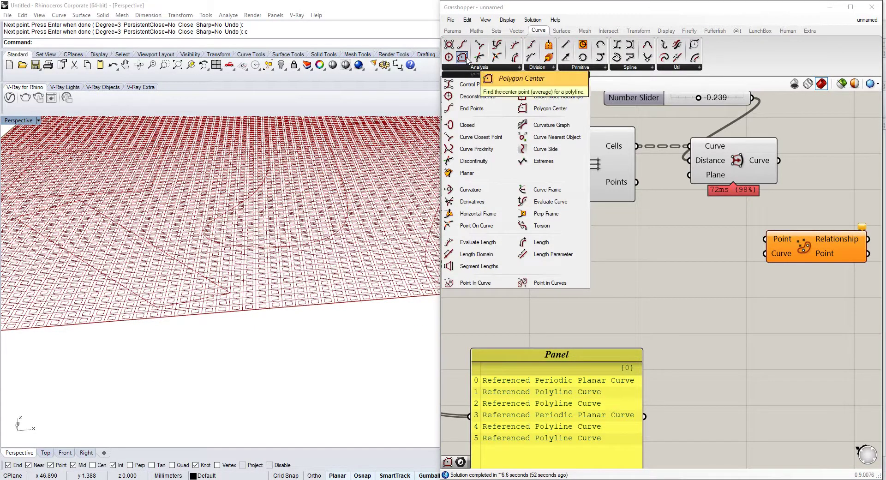
drag(467, 60, 671, 261)
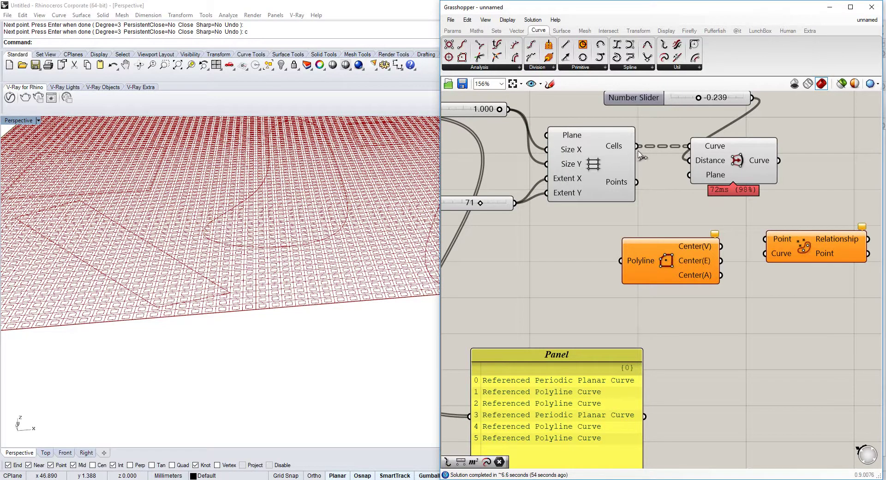
drag(638, 147, 620, 261)
scroll(270, 303, up, 3)
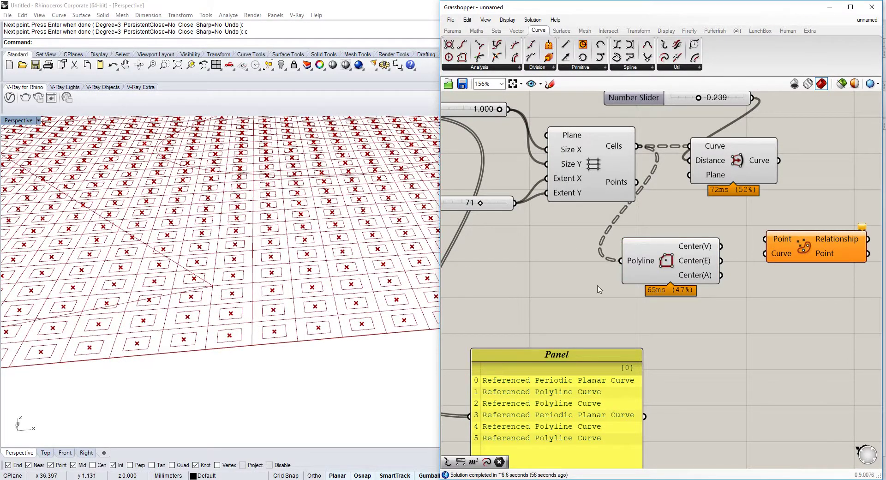
Flatten the rectangular grid's Cells output and reposition the Polygon Center and loose offset components
right_drag(749, 239, 673, 238)
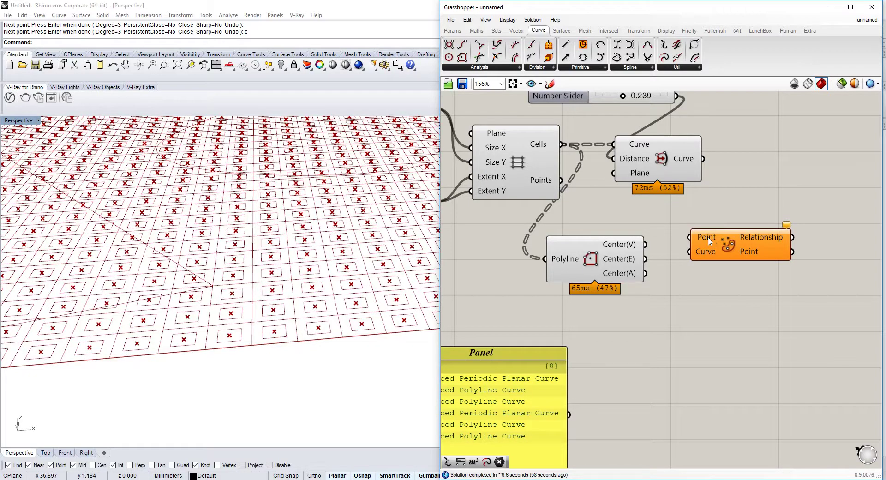
scroll(671, 261, up, 2)
right_drag(544, 186, 618, 201)
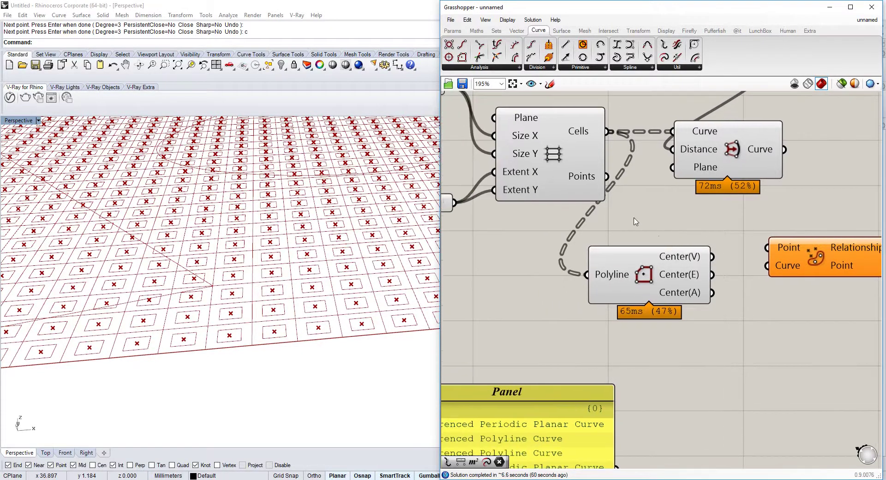
right_click(583, 132)
click(614, 185)
click(632, 285)
drag(631, 281, 667, 281)
scroll(670, 284, down, 1)
right_drag(703, 245, 589, 249)
drag(613, 181, 658, 167)
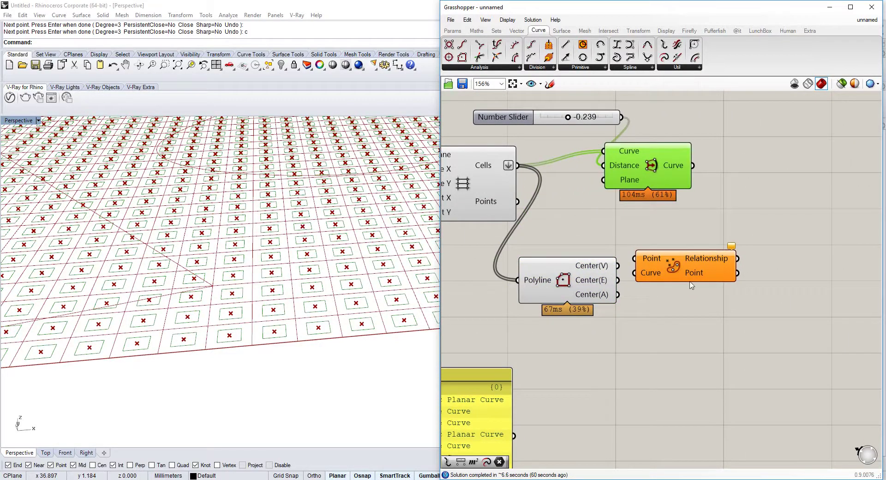
Connect Polygon Center's Center(V) output to the Point input of Point In Curve and move that component clear of it
drag(689, 277, 746, 240)
mouse_move(612, 267)
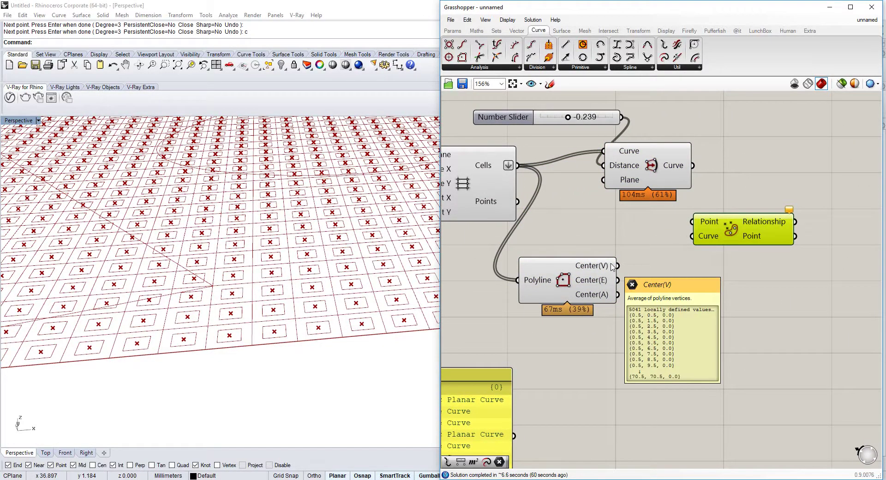
drag(613, 267, 752, 267)
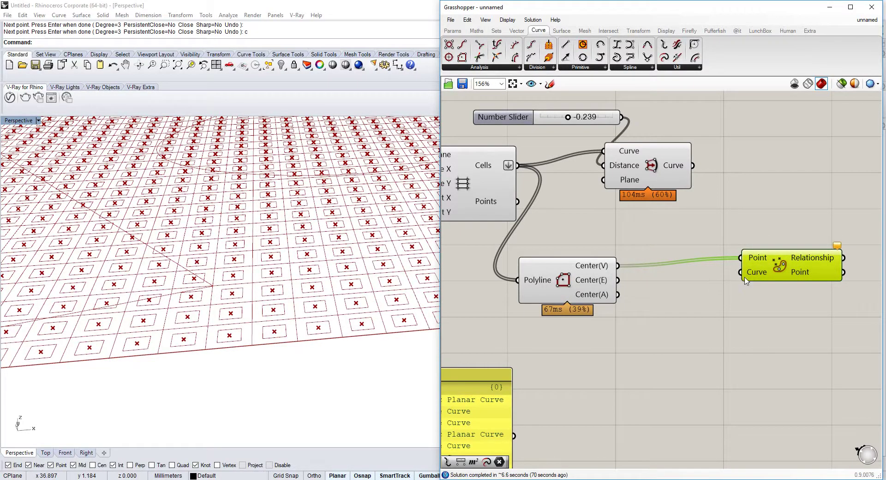
Feed the referenced Rhino curves into the Curve input of the Point In Curve component
scroll(746, 281, down, 3)
scroll(745, 282, up, 1)
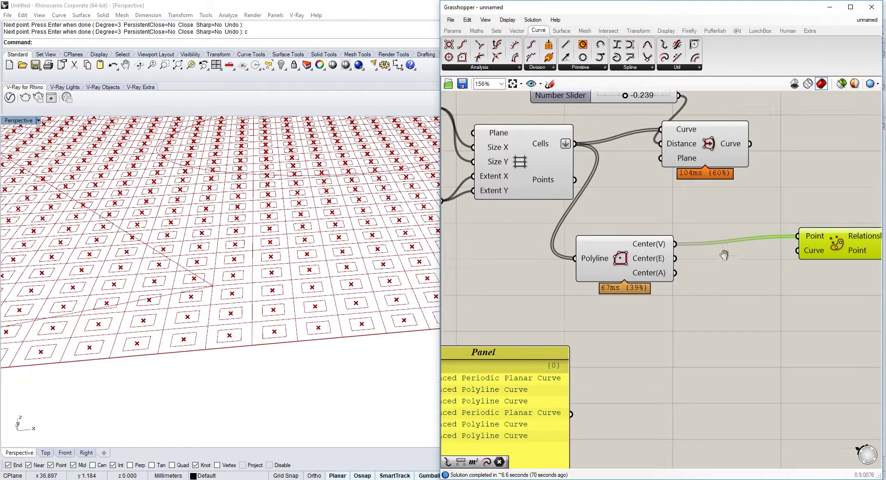
scroll(737, 251, down, 1)
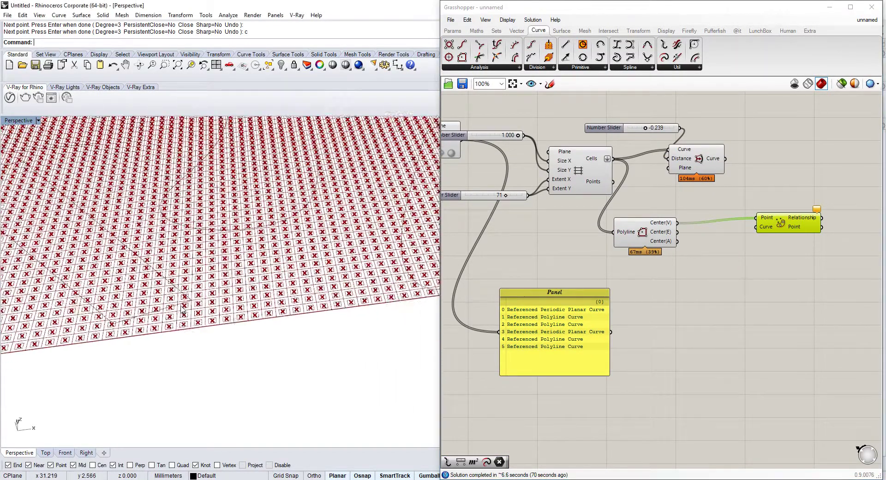
scroll(757, 227, down, 2)
drag(757, 227, 497, 314)
scroll(734, 185, up, 3)
scroll(741, 194, down, 2)
right_drag(807, 246, 738, 248)
scroll(739, 248, up, 3)
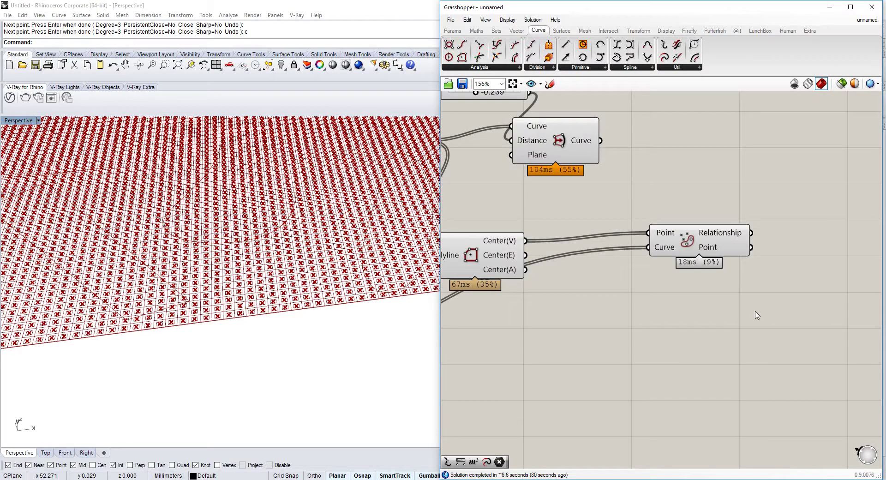
Add a panel beside the Point In Curve component and connect the Relationship output to it
double_click(755, 311)
text(//)
key(Return)
drag(752, 233, 698, 310)
right_drag(733, 323, 703, 292)
drag(718, 298, 769, 287)
mouse_move(631, 215)
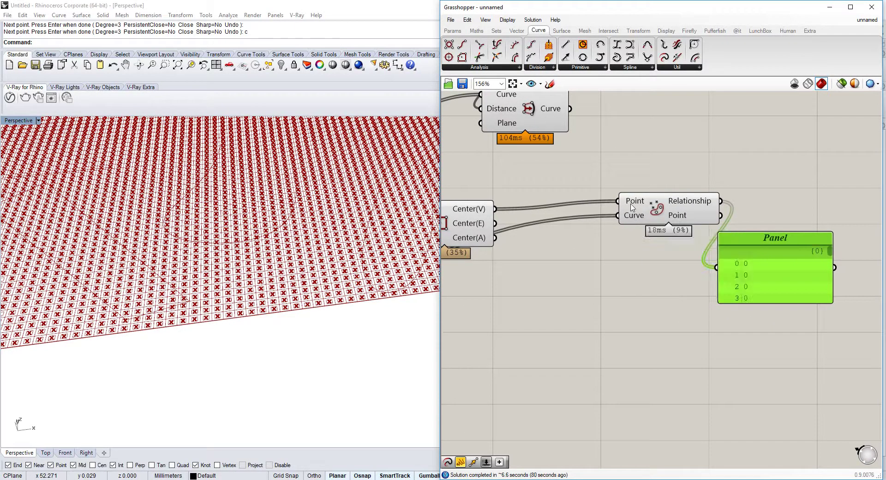
mouse_move(695, 201)
scroll(405, 268, down, 5)
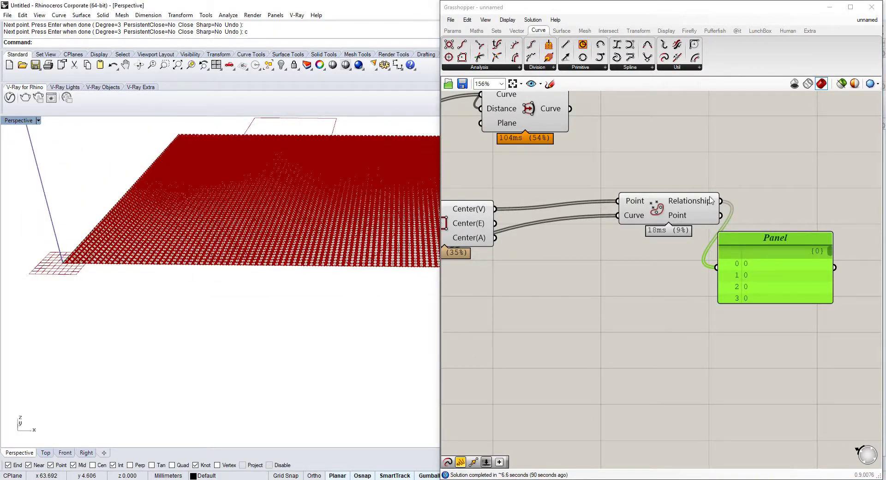
Add a Dispatch component, feeding the offset Curve output into List and Point In Curve's Relationship output into Dispatch pattern
double_click(746, 175)
text(dispatch)
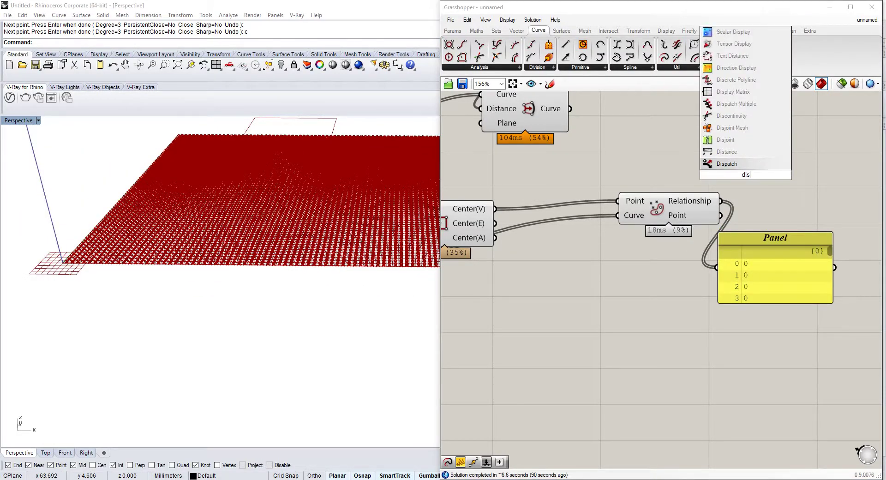
key(Return)
scroll(732, 183, up, 3)
scroll(732, 183, down, 4)
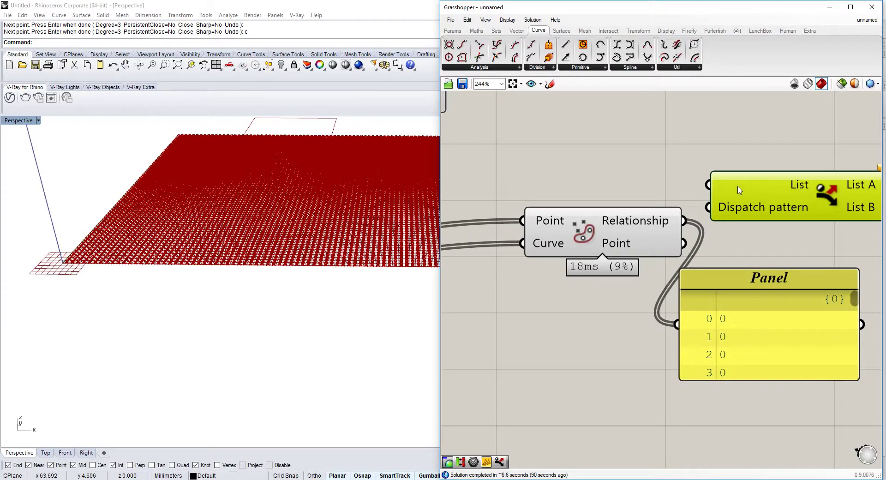
drag(711, 184, 604, 140)
scroll(718, 188, up, 2)
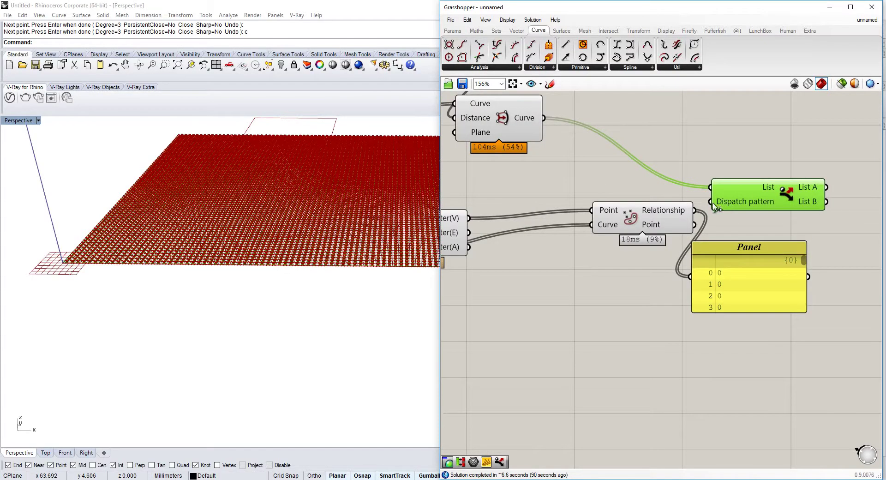
drag(697, 208, 694, 210)
right_drag(629, 196, 645, 211)
scroll(645, 211, down, 1)
Turn off the viewport preview of the offset, Polygon Center and Point In Curve components
drag(655, 131, 443, 277)
middle_click(538, 144)
click(569, 118)
right_drag(716, 195, 701, 230)
Add a Geometry parameter fed by Dispatch's List B after trying List A, and turn off Dispatch's own preview
click(752, 222)
double_click(803, 230)
text(ge)
click(801, 221)
drag(756, 225, 788, 230)
right_click(718, 226)
click(740, 242)
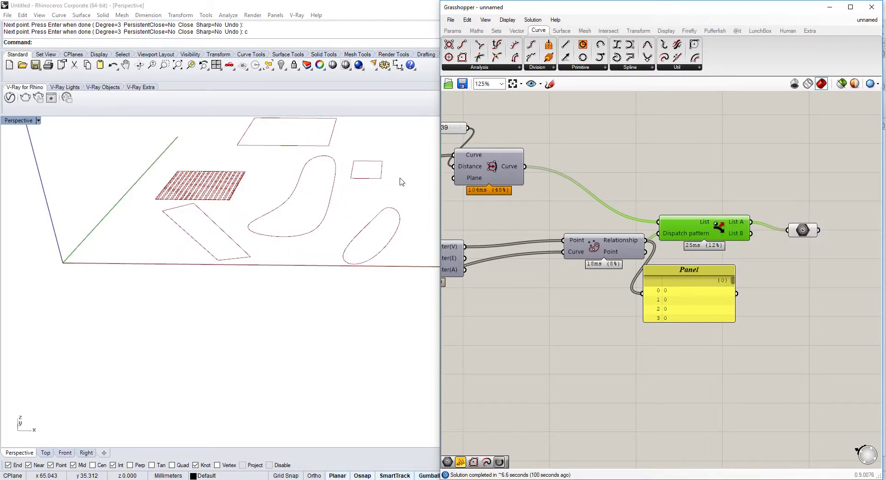
drag(752, 234, 785, 231)
Select the closed rectangular curve lying on the grid in the Rhino viewport and shift it slightly with the gumball
right_drag(231, 174, 235, 197)
scroll(235, 198, up, 4)
scroll(241, 202, down, 2)
click(280, 211)
mouse_move(339, 182)
mouse_down()
mouse_move(259, 182)
mouse_move(335, 182)
mouse_up()
click(230, 183)
click(224, 183)
drag(217, 178, 242, 176)
right_drag(379, 166, 373, 171)
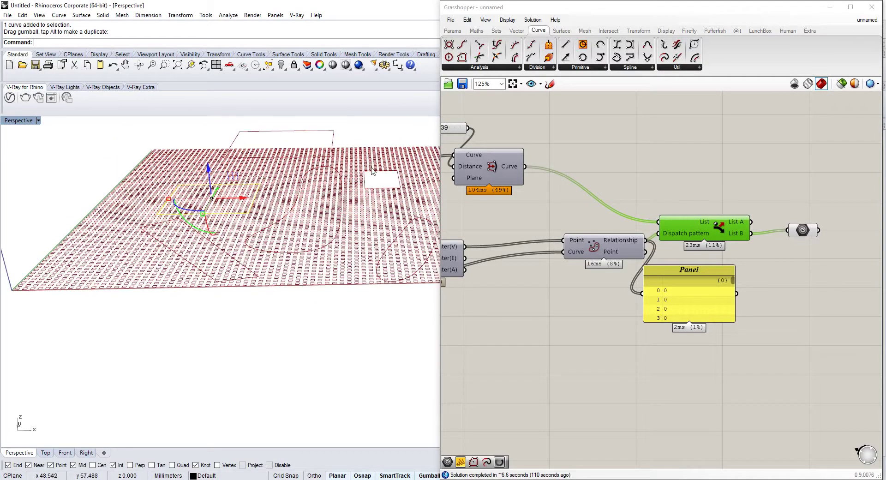
Insert a Flip Matrix component between Point In Curve's Relationship output and the panel, spacing out and enlarging the panel
right_drag(780, 207, 742, 201)
drag(665, 264, 706, 287)
drag(590, 251, 572, 257)
double_click(622, 169)
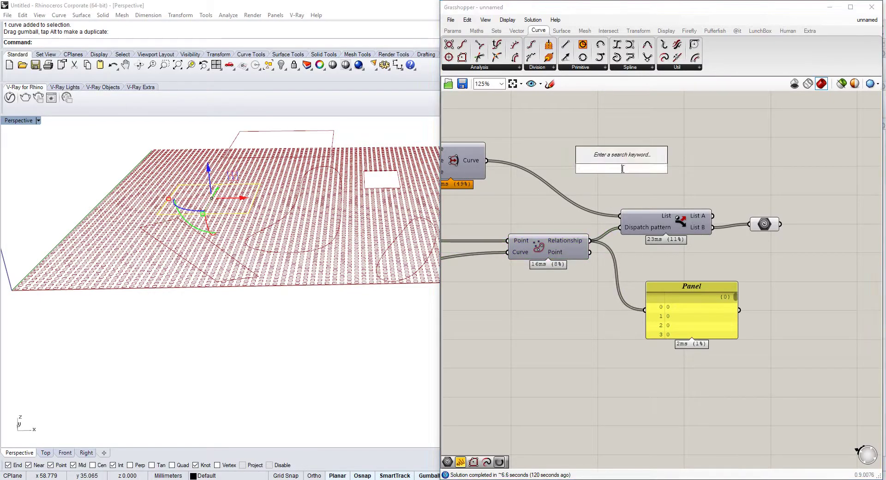
text(flip)
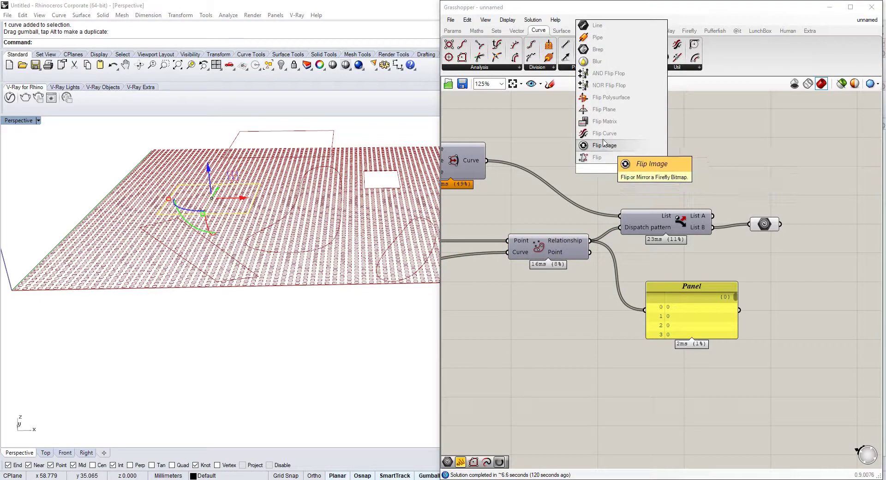
click(599, 121)
drag(591, 240, 647, 310)
right_drag(737, 340, 702, 264)
drag(701, 268, 769, 314)
Graft the Curve input of Point In Curve and look through the regrouped relationship values in the panel
right_click(488, 178)
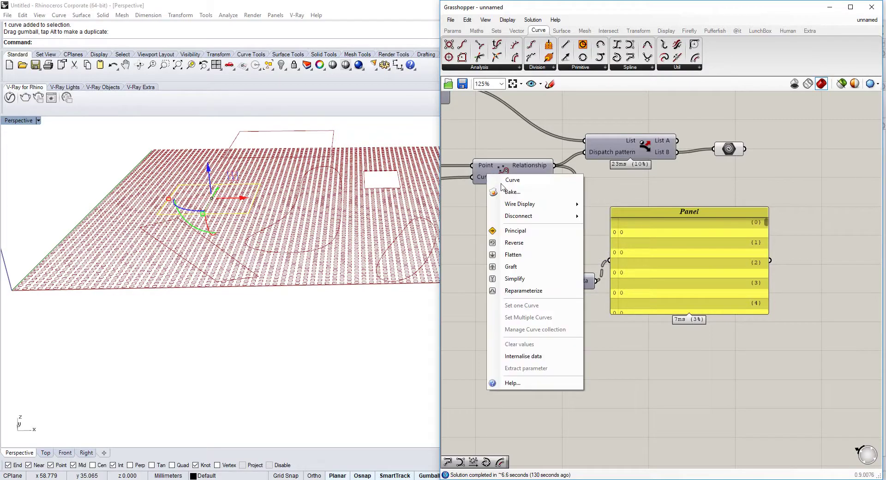
click(533, 266)
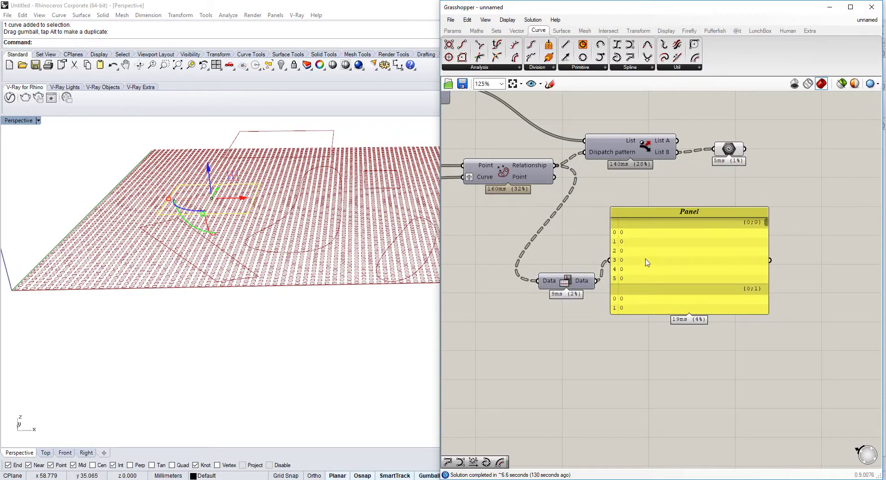
right_drag(458, 178, 554, 184)
scroll(830, 206, up, 4)
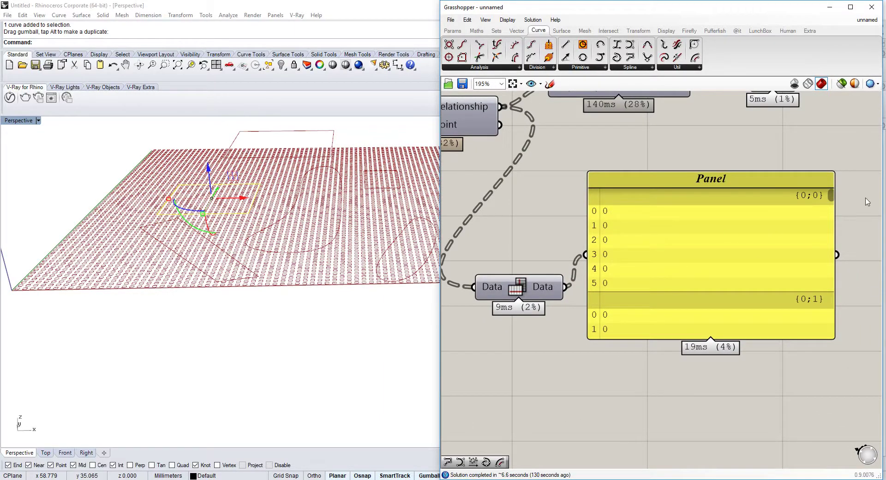
drag(832, 196, 831, 224)
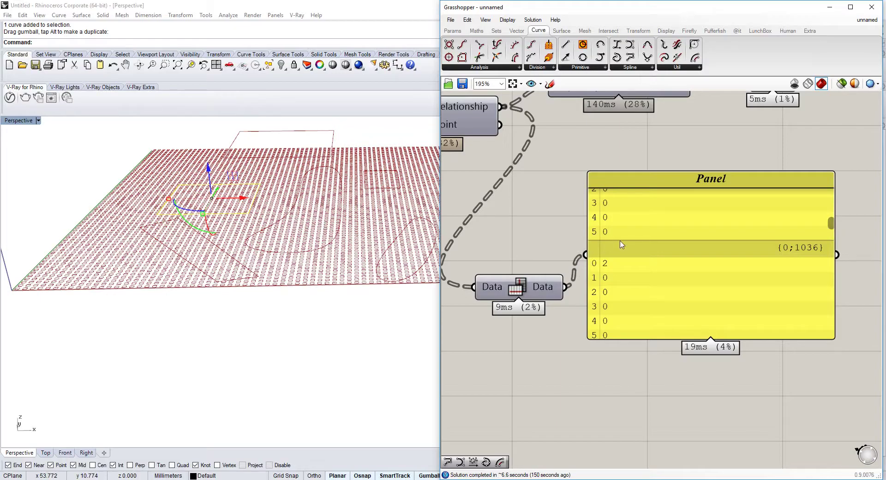
Add a Mass Addition component after Flip Matrix, wiring Data into its Input and its Result output into the panel
drag(620, 244, 744, 229)
click(700, 247)
right_drag(650, 234, 601, 236)
double_click(553, 235)
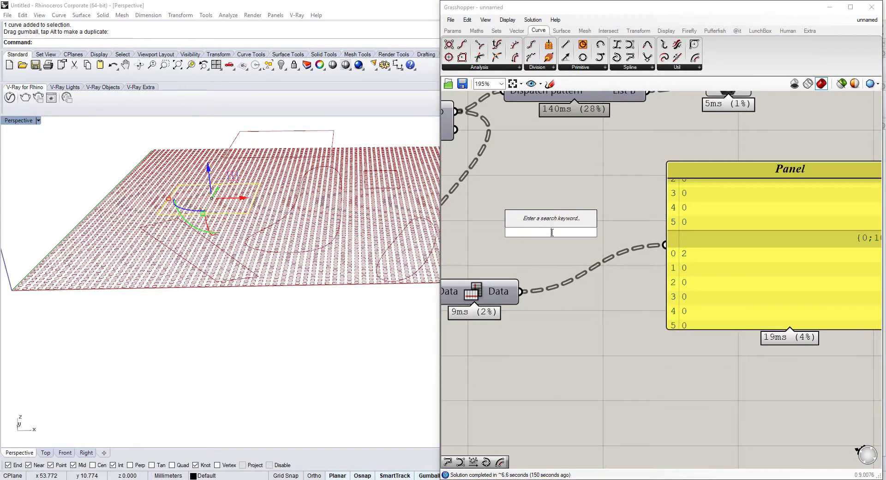
text(mas)
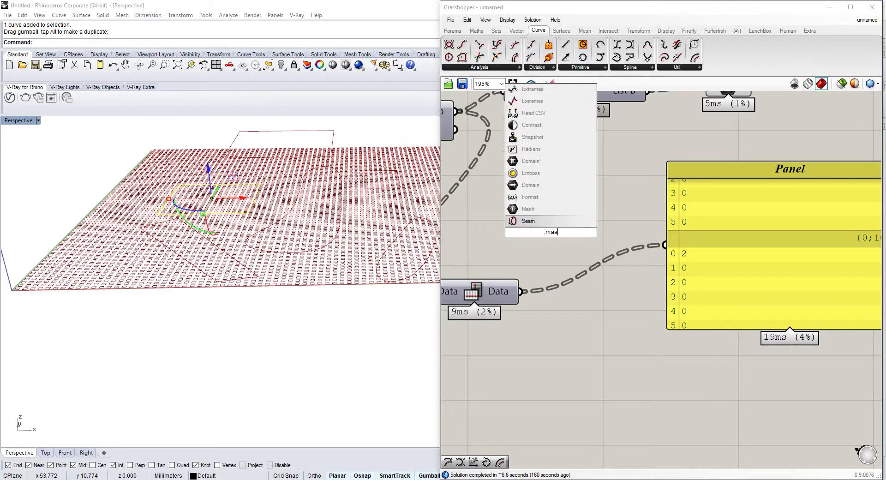
text(s ad)
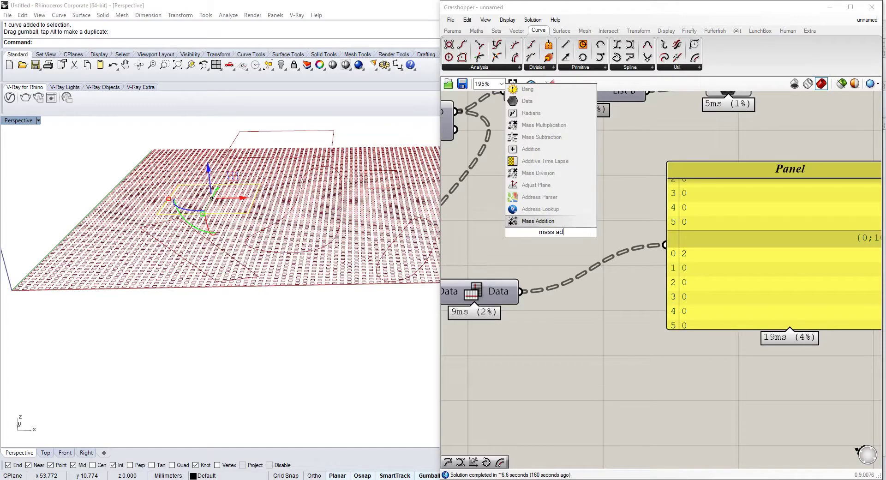
click(545, 223)
drag(521, 292, 564, 230)
drag(641, 218, 552, 228)
right_drag(710, 241, 643, 248)
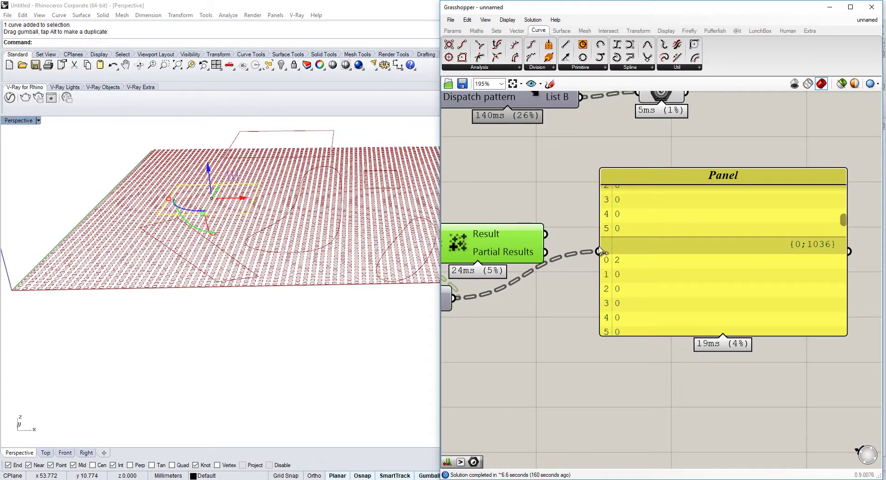
drag(552, 238, 598, 251)
Scroll through the Mass Addition results in the panel and shift the kidney-shaped curve slightly in the Rhino viewport
mouse_move(733, 229)
right_down()
mouse_move(765, 220)
mouse_move(725, 238)
right_up()
drag(838, 230, 836, 208)
drag(240, 175, 343, 204)
scroll(549, 217, down, 2)
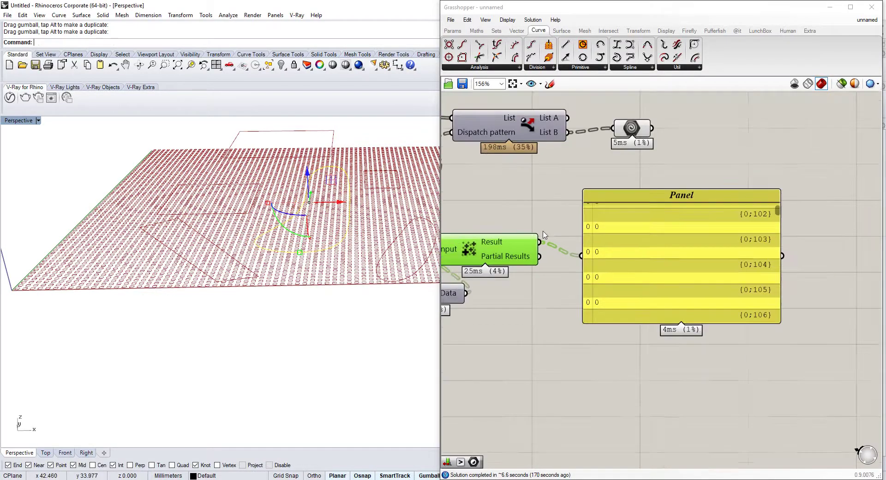
scroll(549, 217, up, 2)
scroll(549, 213, down, 3)
Add a Larger Than component above the panel and connect Mass Addition's Result to its First Number input
double_click(550, 214)
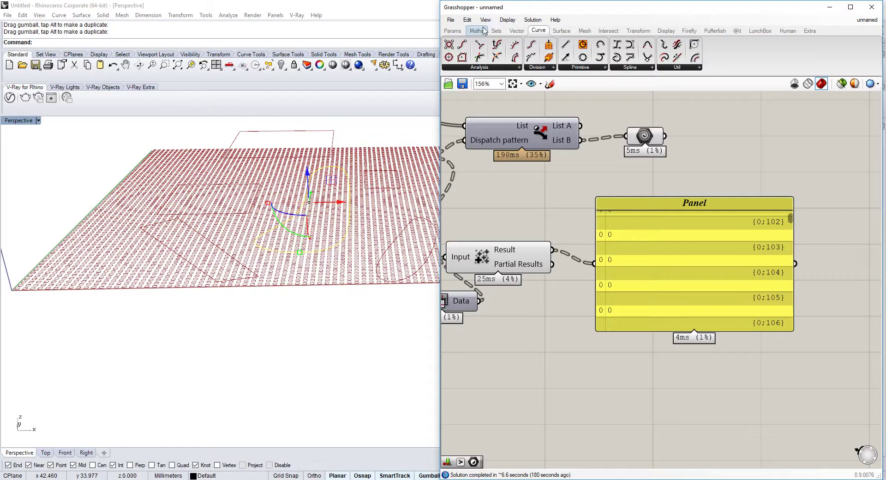
click(484, 31)
drag(548, 57, 553, 79)
drag(566, 190, 567, 191)
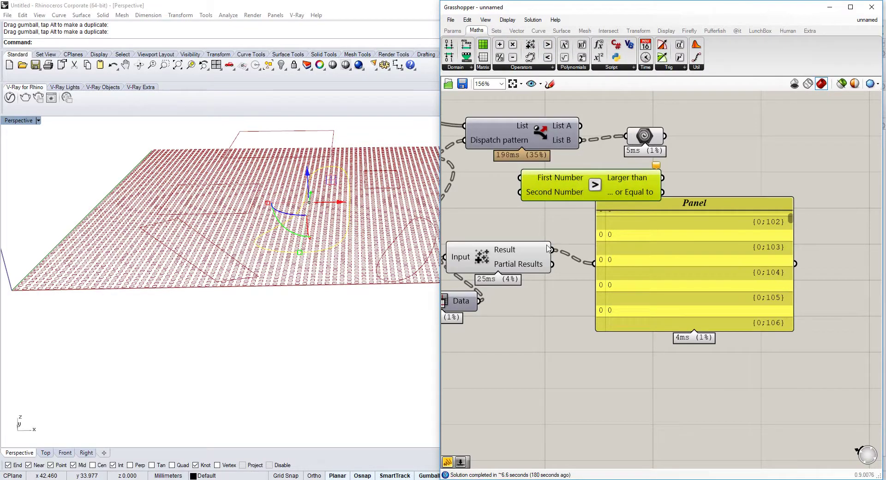
click(664, 258)
drag(631, 251, 673, 297)
scroll(672, 297, up, 4)
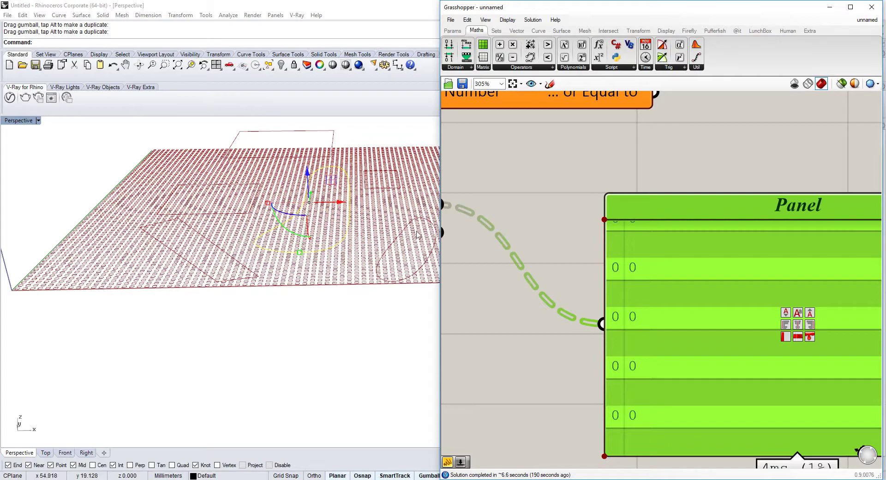
scroll(609, 240, down, 4)
drag(534, 254, 503, 184)
Add an empty panel beside Mass Addition and check the meaning of the values from Point In Curve's Relationship output
double_click(558, 311)
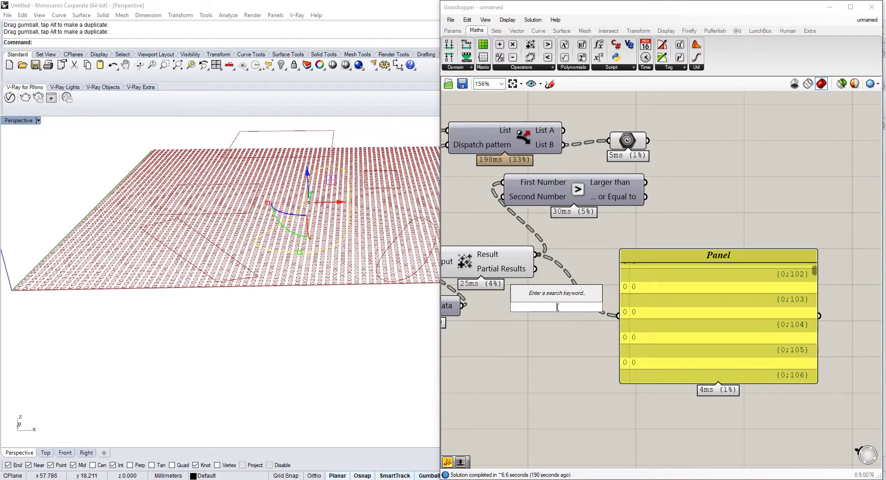
text(Panel)
key(Return)
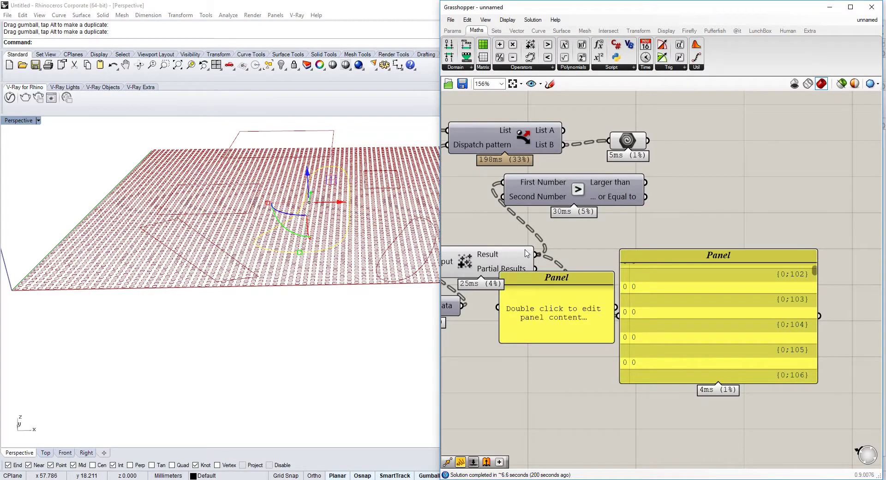
mouse_move(524, 259)
right_drag(486, 253, 717, 189)
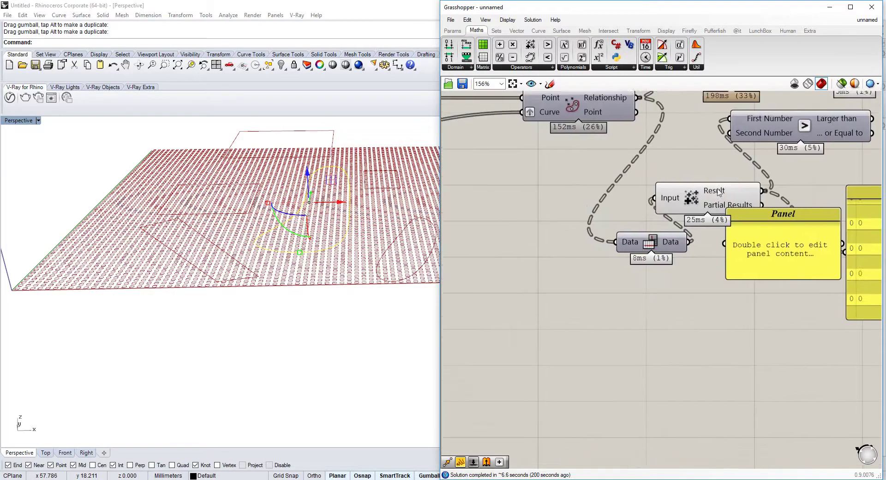
right_drag(672, 242, 635, 292)
mouse_move(587, 150)
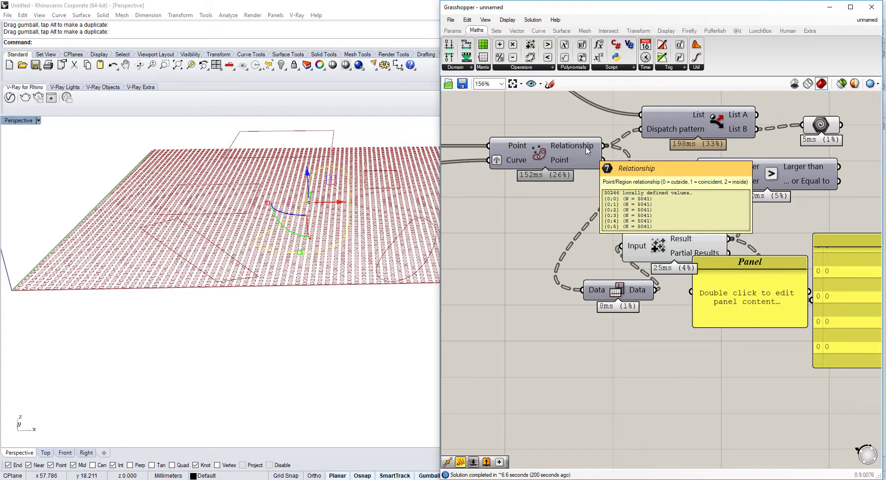
right_drag(587, 150, 530, 156)
click(504, 281)
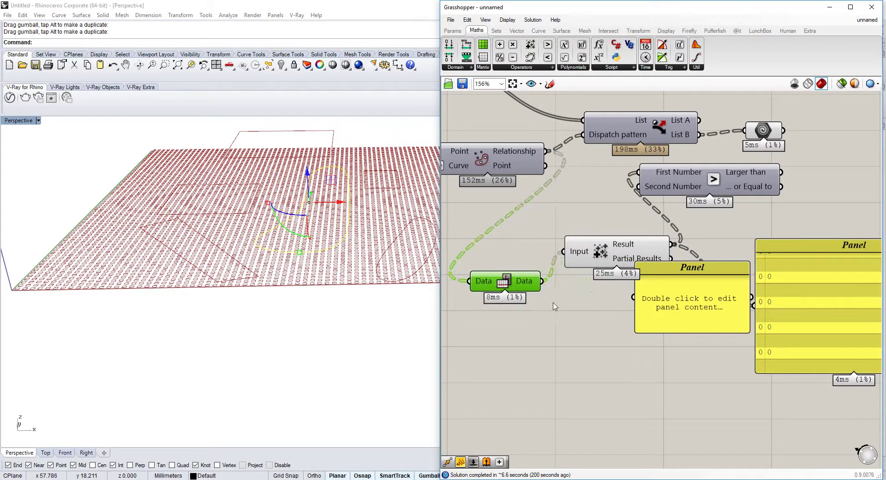
Set the empty panel's content to 0 and connect it to the Second Number input of Larger Than
double_click(644, 306)
text(0)
click(632, 395)
drag(684, 309, 567, 368)
drag(636, 356, 639, 187)
Connect the Larger than output to the results panel, then examine its values and reposition the panel
right_drag(823, 180, 723, 172)
drag(682, 164, 655, 297)
right_drag(861, 280, 788, 265)
drag(779, 238, 777, 275)
right_drag(661, 234, 617, 273)
click(617, 272)
drag(615, 269, 695, 271)
scroll(598, 126, down, 1)
Move Dispatch and the Geometry parameter further along the canvas and feed the Larger than output into Dispatch pattern
right_drag(597, 127, 609, 147)
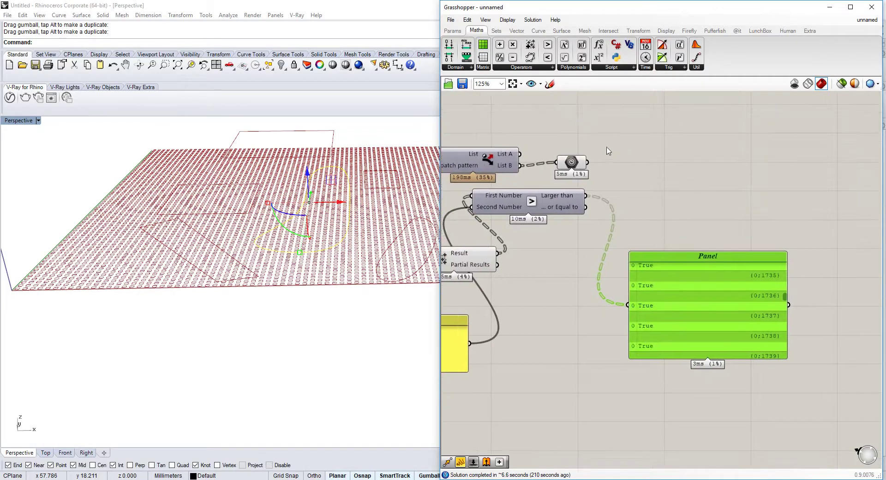
drag(478, 155, 662, 157)
drag(569, 164, 815, 163)
right_drag(646, 162, 648, 185)
scroll(648, 184, up, 2)
click(649, 185)
scroll(649, 184, down, 1)
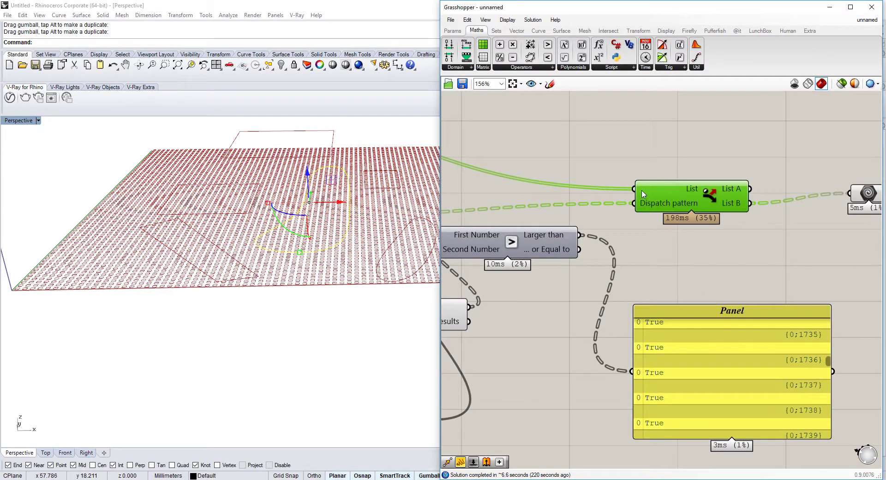
drag(638, 203, 579, 229)
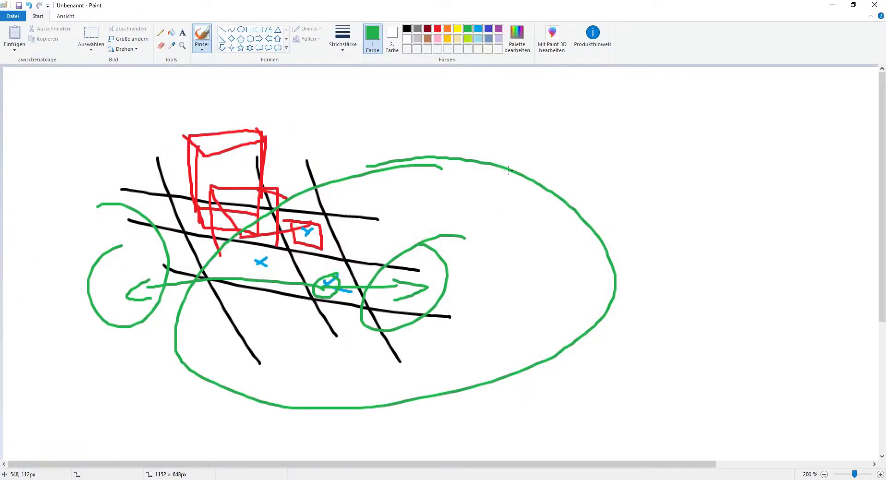
Switch to Paint and draw another green closed outline beside the existing grid sketch
scroll(508, 179, down, 3)
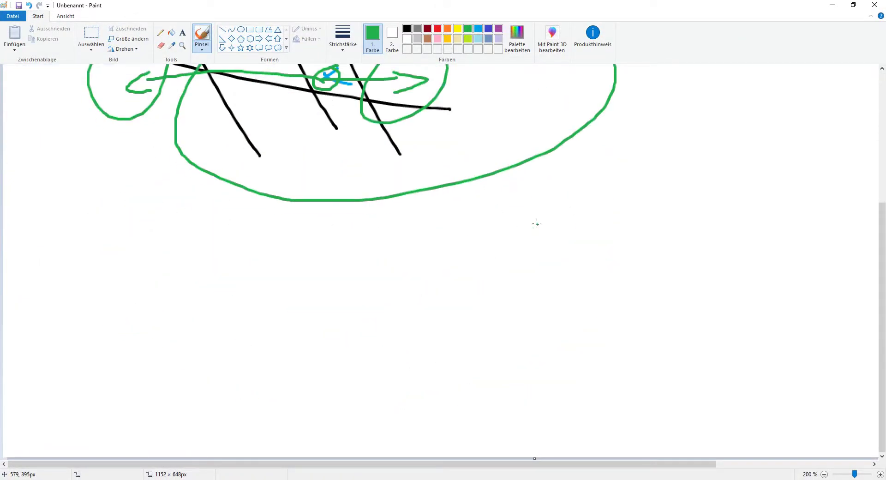
ctrl+scroll(538, 224, down, 1)
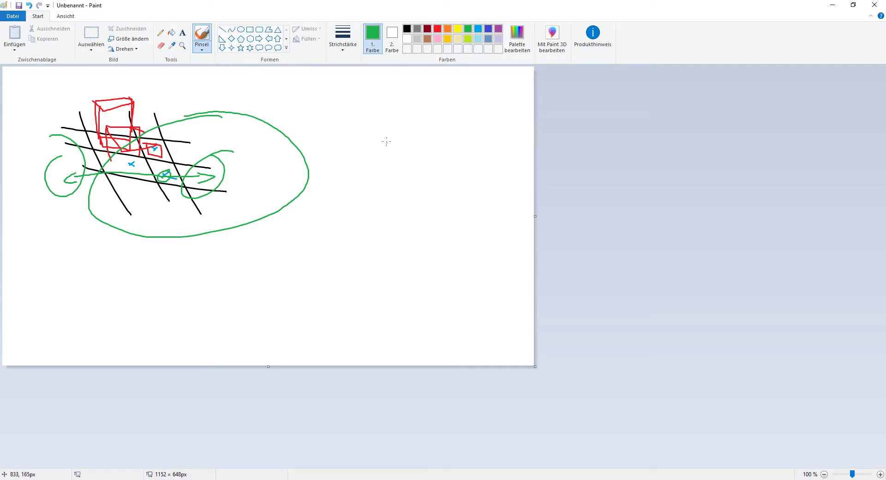
mouse_move(351, 141)
mouse_down()
mouse_move(404, 205)
mouse_move(430, 150)
mouse_move(381, 129)
mouse_up()
ctrl+scroll(354, 123, up, 1)
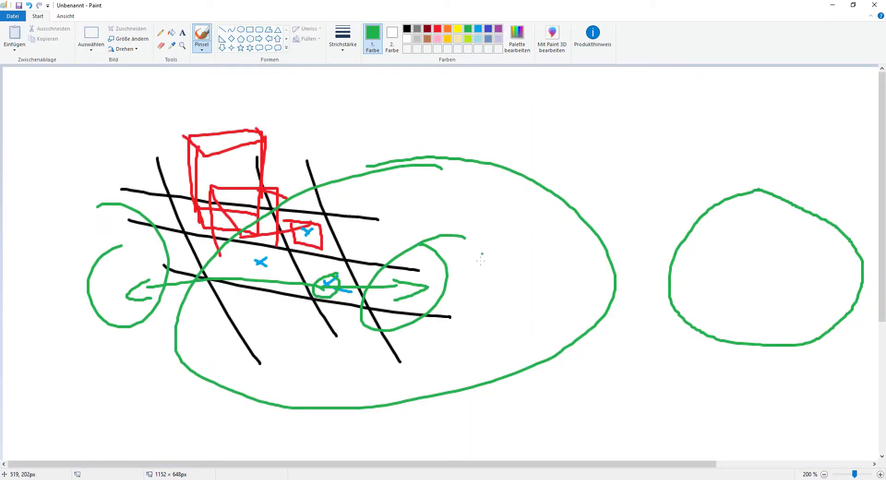
drag(524, 465, 679, 467)
Draw four black crosses inside the new green outline and label them with the number 2
click(407, 29)
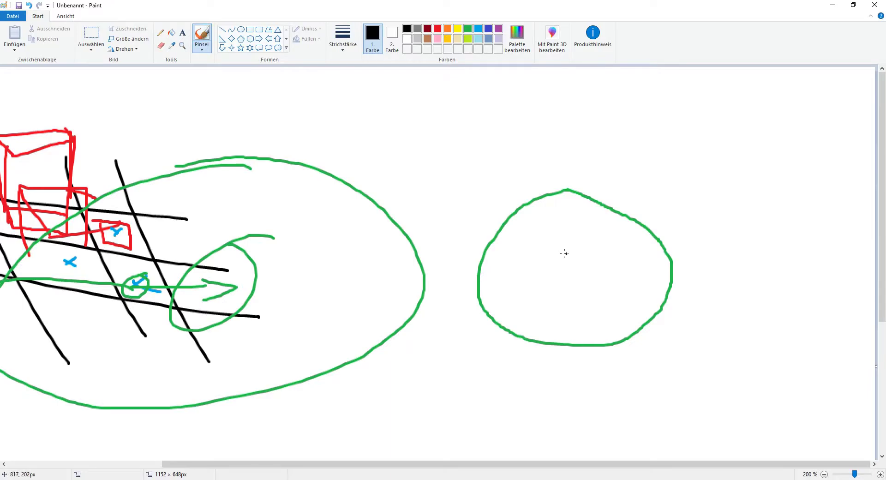
drag(538, 236, 555, 233)
mouse_move(541, 230)
mouse_down()
mouse_move(551, 242)
mouse_move(611, 235)
mouse_up()
drag(591, 236, 604, 253)
drag(543, 264, 535, 276)
mouse_move(538, 271)
mouse_down()
mouse_move(554, 280)
mouse_move(611, 264)
mouse_move(617, 289)
mouse_up()
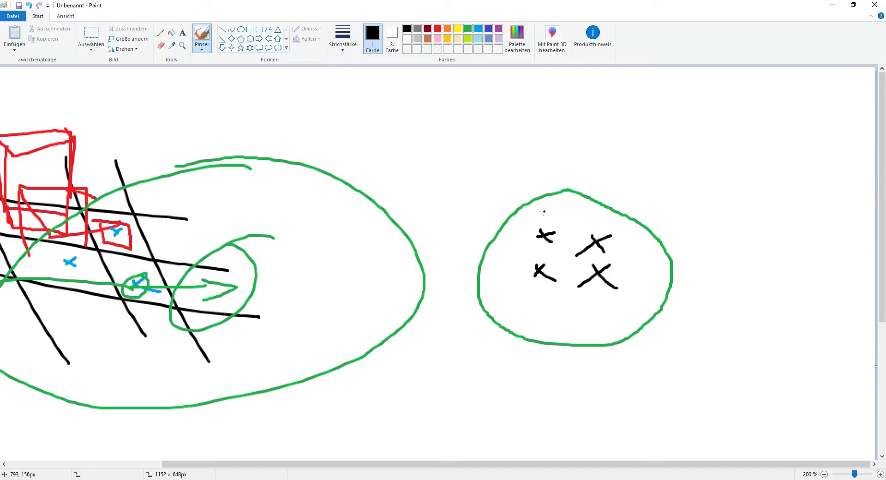
mouse_move(553, 209)
mouse_down()
mouse_move(553, 220)
mouse_move(611, 227)
mouse_move(614, 264)
mouse_move(631, 265)
mouse_up()
drag(606, 299, 620, 308)
Draw four black crosses outside the green outline and label each with 0
mouse_move(686, 235)
mouse_down()
mouse_move(713, 219)
mouse_move(724, 250)
mouse_up()
drag(691, 314, 710, 293)
drag(700, 290, 720, 316)
drag(675, 339, 675, 346)
mouse_move(670, 358)
mouse_down()
mouse_move(693, 348)
mouse_move(700, 364)
mouse_up()
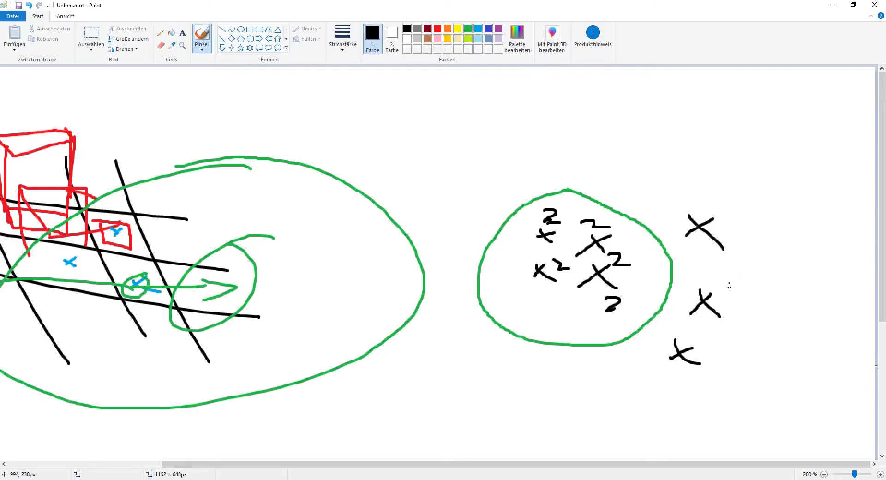
drag(729, 287, 738, 288)
drag(724, 202, 723, 203)
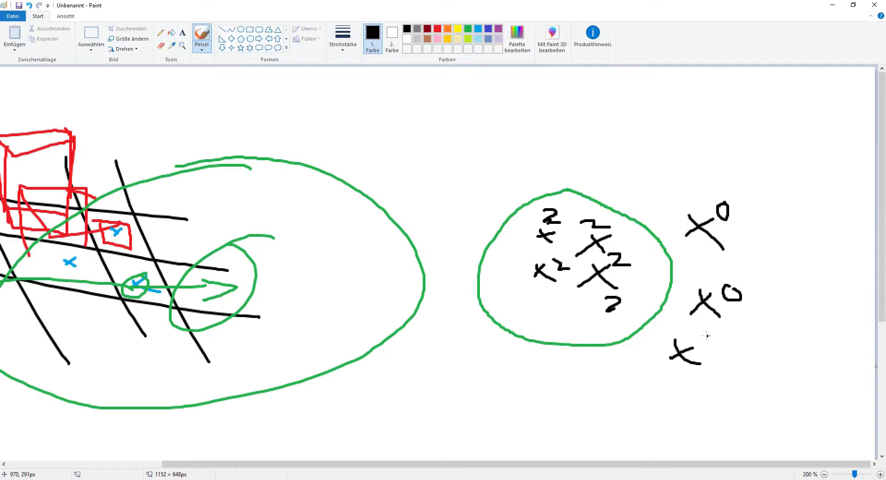
drag(707, 335, 705, 339)
drag(588, 396, 605, 392)
mouse_move(618, 359)
mouse_down()
mouse_move(620, 386)
mouse_move(631, 368)
mouse_up()
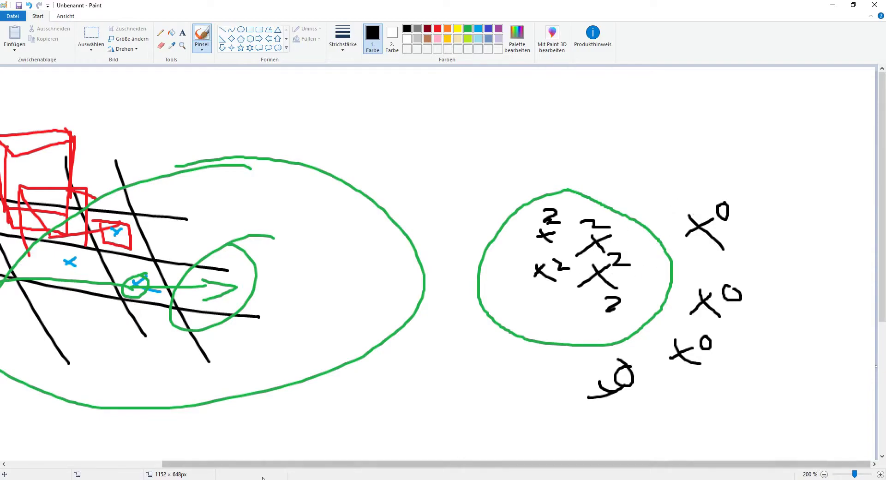
Return to Grasshopper and examine the data structure of Dispatch's List input and the Larger than output
click(271, 463)
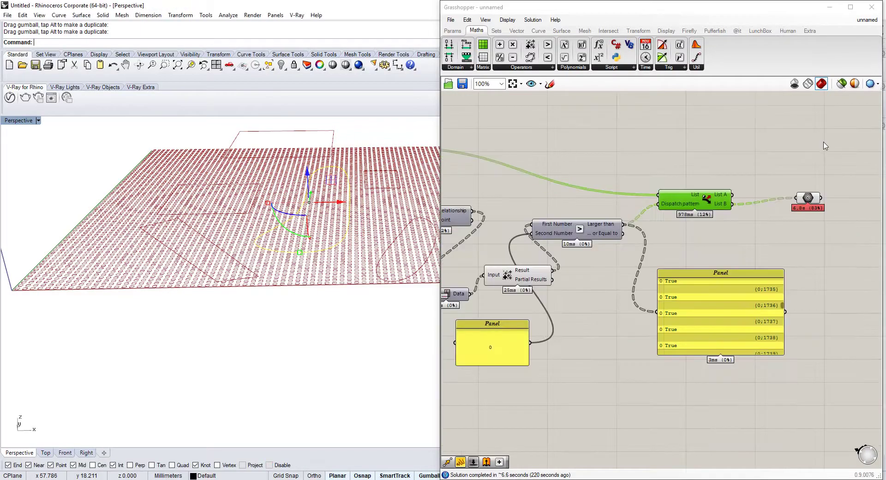
click(702, 248)
scroll(702, 247, up, 2)
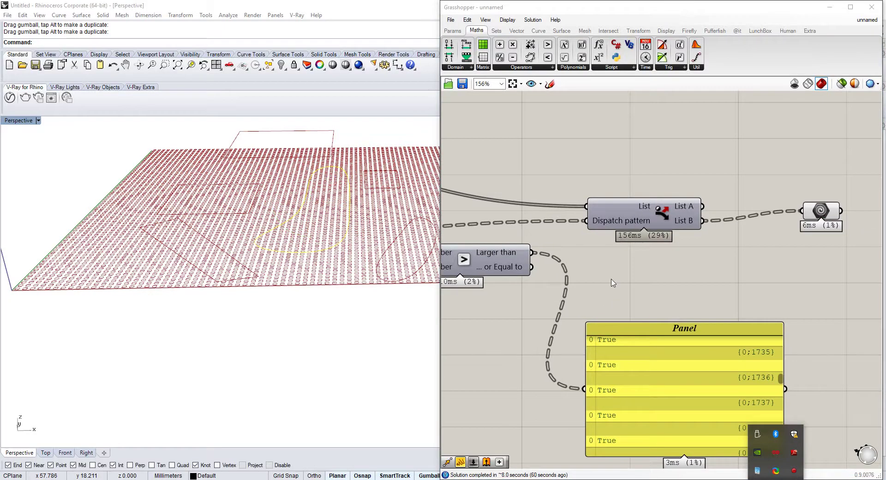
right_drag(599, 281, 639, 275)
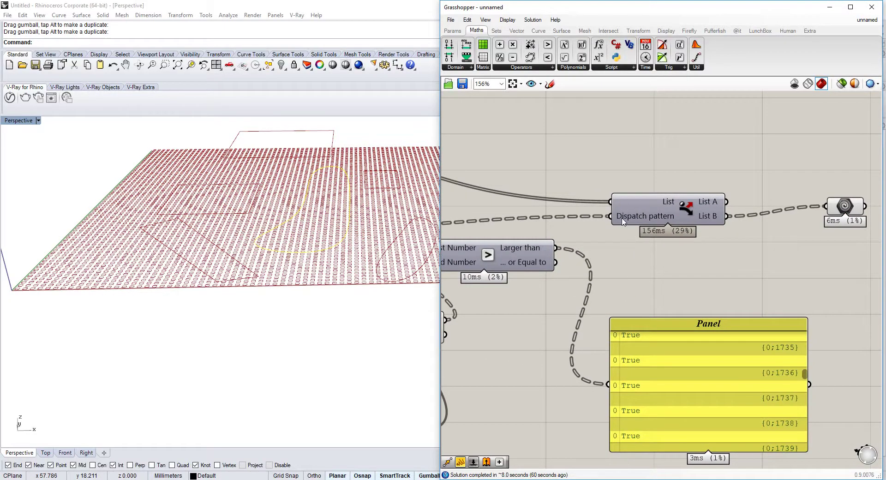
mouse_move(623, 222)
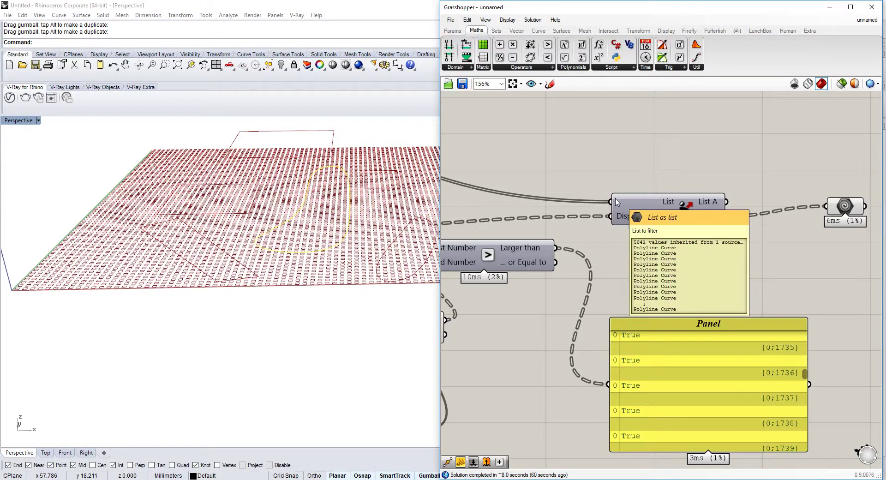
mouse_move(548, 252)
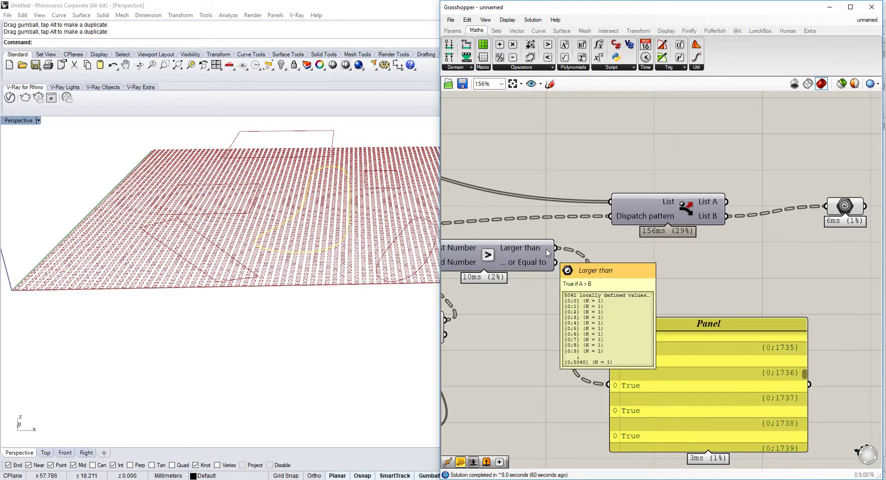
Duplicate the Dispatch component and place the copy below the original
right_drag(623, 219, 654, 222)
click(691, 219)
key(ctrl+c)
key(ctrl+v)
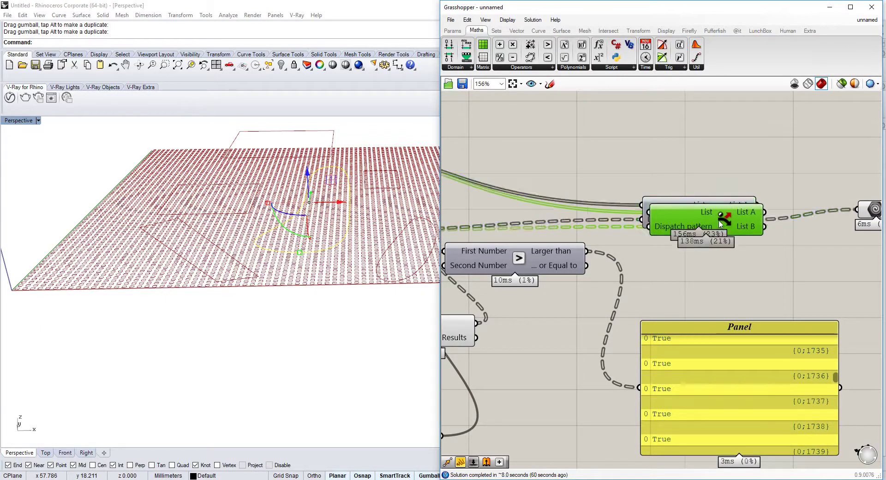
drag(722, 223, 726, 291)
Disconnect the Dispatch pattern input of the copied Dispatch component from its source
right_click(659, 280)
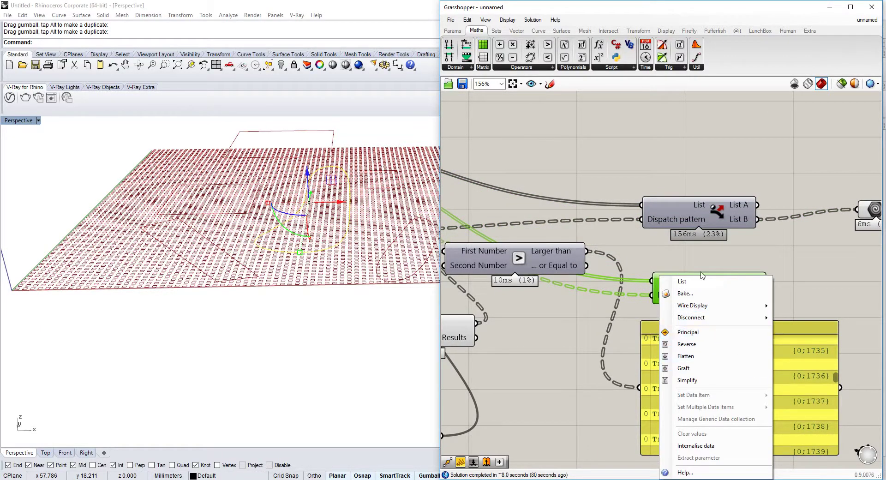
click(689, 251)
right_click(668, 295)
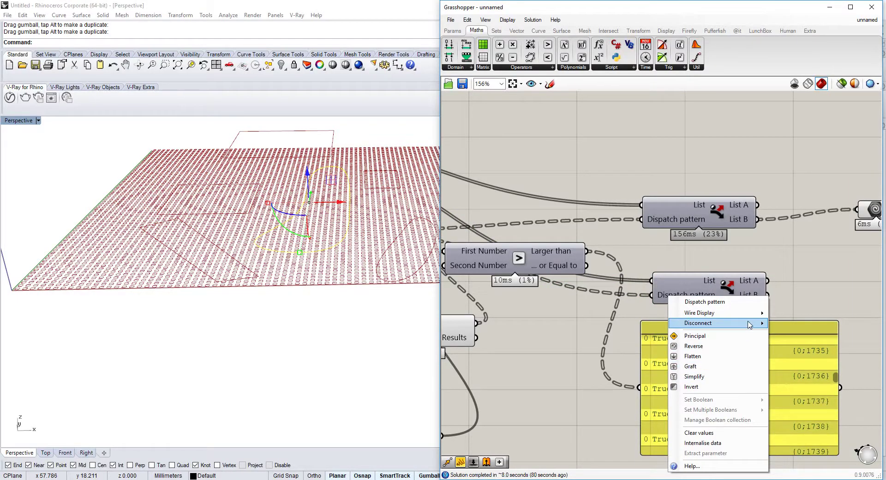
mouse_move(749, 325)
click(595, 325)
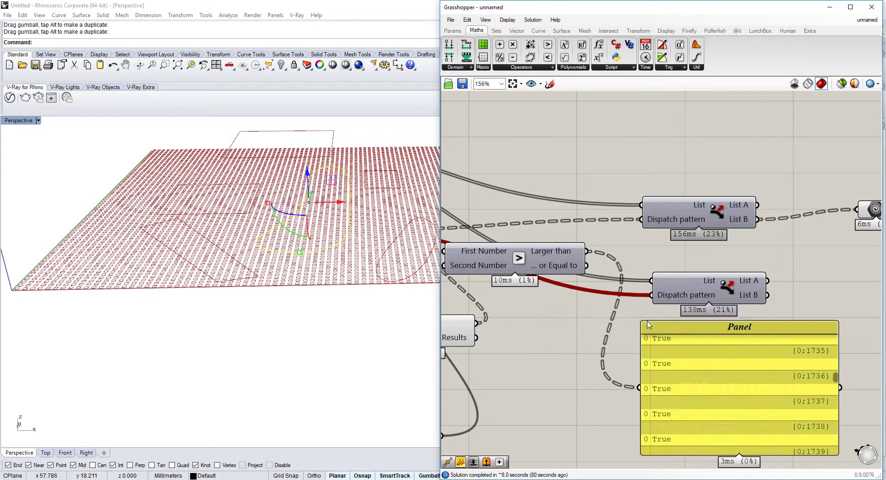
Flatten the copied Dispatch's List and Dispatch pattern inputs and feed the Larger than output into its pattern
right_click(663, 283)
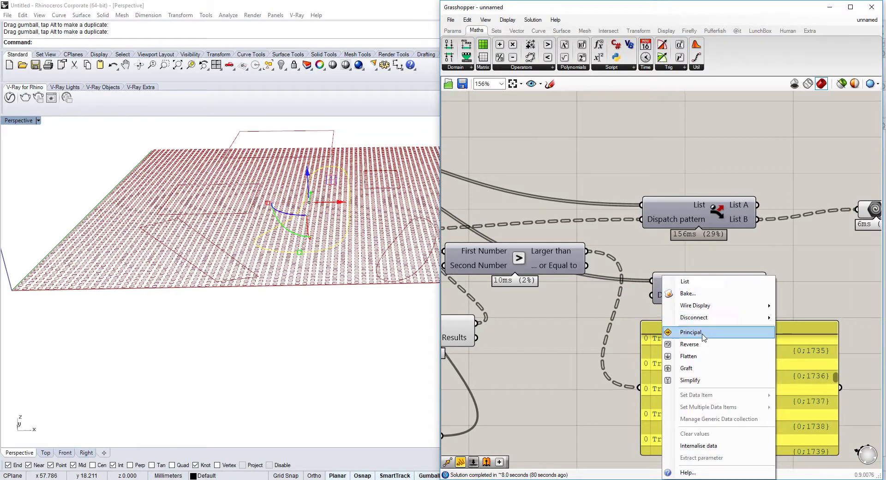
click(694, 359)
right_click(669, 296)
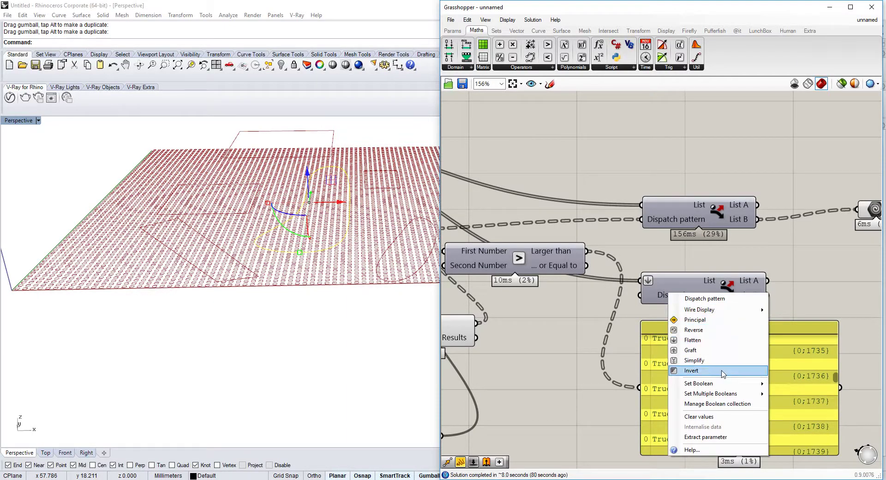
click(685, 353)
drag(641, 295, 586, 252)
Delete the original Dispatch component above the copy
right_drag(761, 286, 691, 254)
click(809, 178)
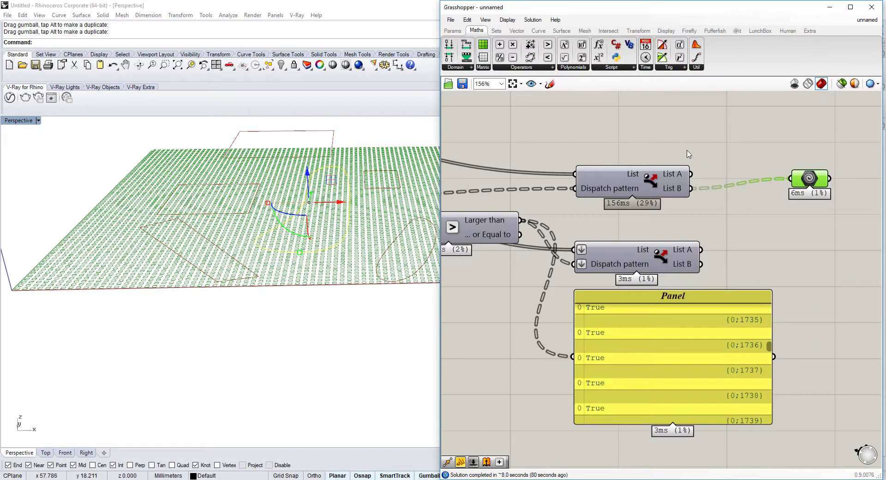
click(622, 194)
key(Delete)
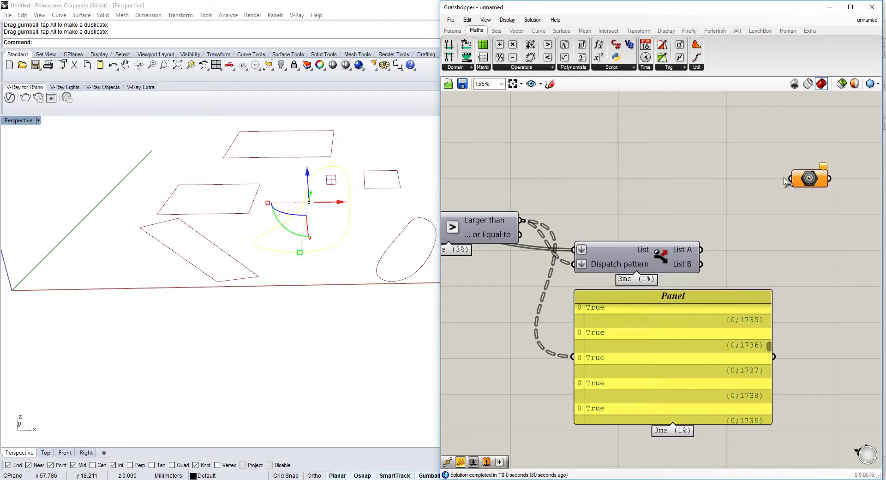
Wire Dispatch's List A into the Geometry parameter to view those cells, and replace it with List B
drag(790, 179, 701, 250)
right_drag(290, 224, 309, 279)
scroll(309, 279, up, 4)
scroll(308, 279, down, 5)
scroll(391, 243, down, 2)
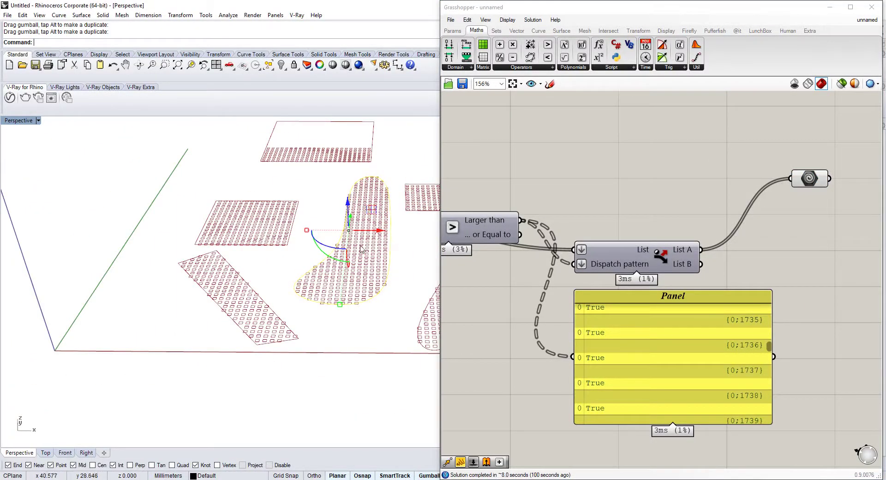
shift+right_drag(406, 258, 344, 255)
shift+drag(701, 264, 790, 178)
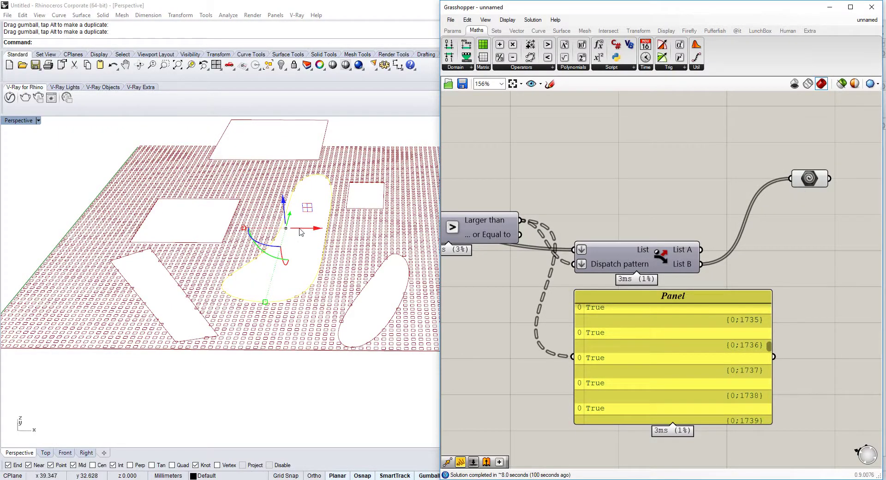
Move the selected curved outline along the Y axis so it extends past the grid's front edge
drag(289, 214, 267, 292)
click(282, 270)
click(275, 267)
Add a Box Rectangle component and feed the offset Curve output into its Rectangle input
scroll(724, 174, down, 2)
right_drag(660, 195, 712, 194)
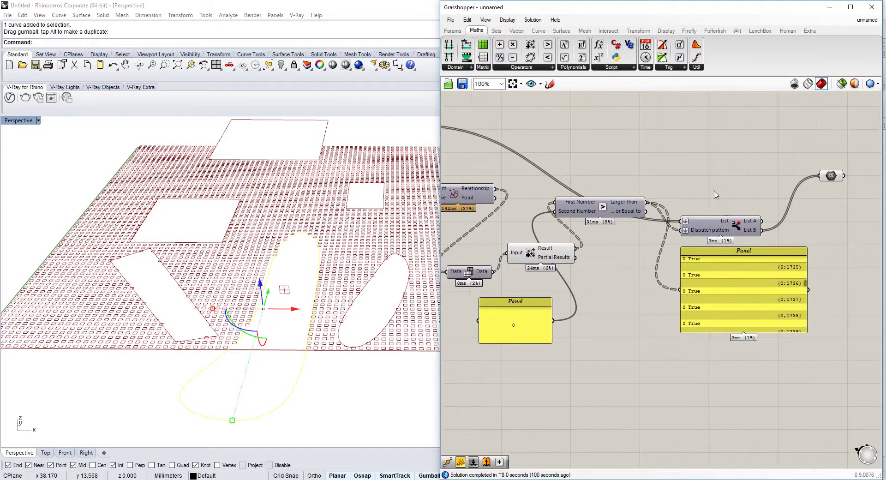
scroll(713, 194, down, 1)
right_drag(605, 183, 662, 180)
scroll(574, 168, up, 1)
double_click(663, 180)
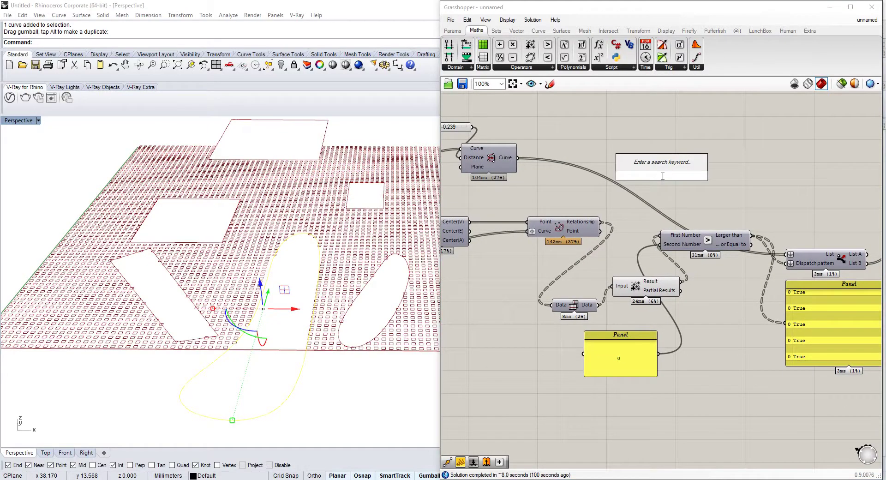
text(box)
key(Down)
key(Down)
key(Down)
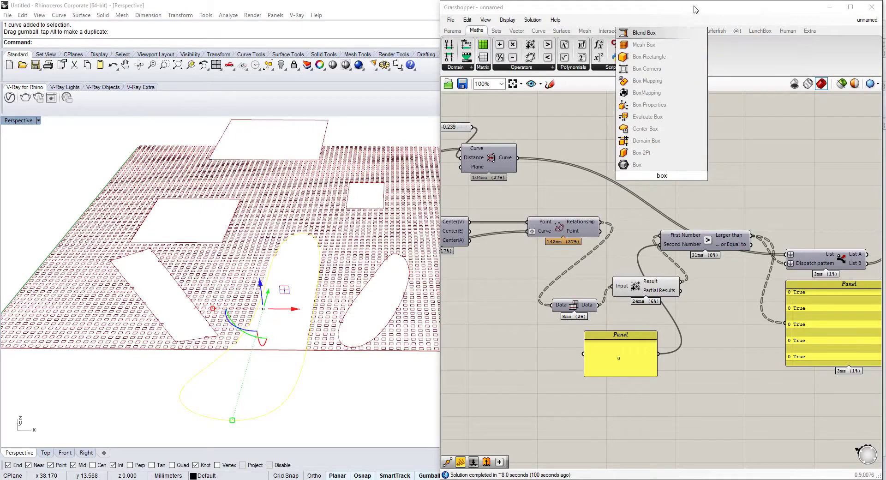
key(Return)
drag(518, 157, 707, 170)
Add a number slider with value 1 and connect it to the Box Rectangle's Height input
double_click(600, 142)
text(1)
key(Return)
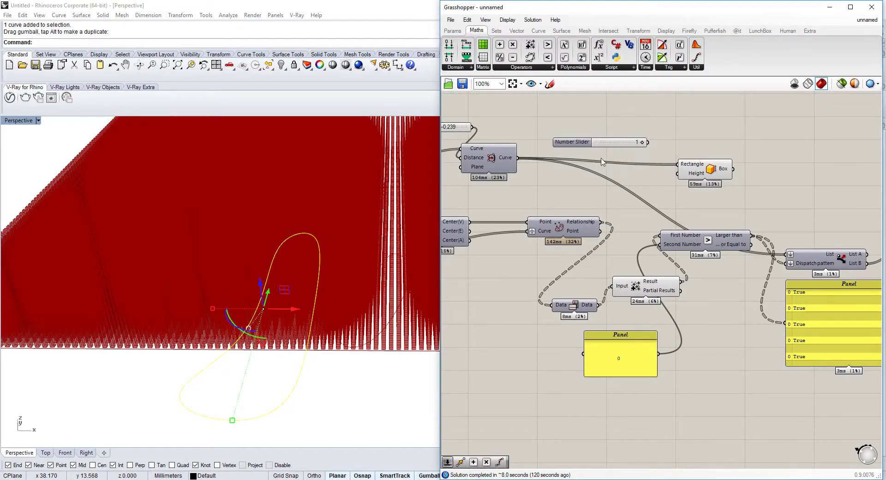
drag(648, 142, 677, 173)
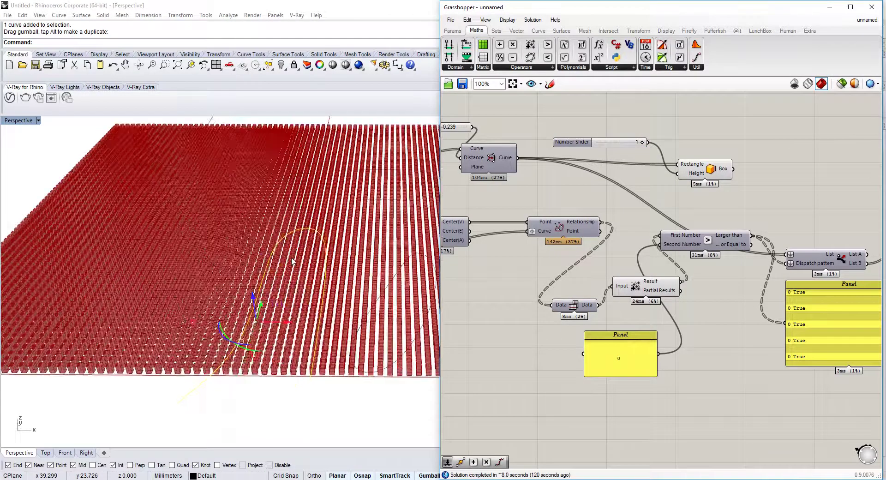
scroll(299, 253, up, 3)
right_drag(299, 250, 358, 238)
Connect the Box output to Dispatch's List input and turn off the Box Rectangle's own preview
right_drag(767, 180, 650, 189)
drag(595, 178, 668, 263)
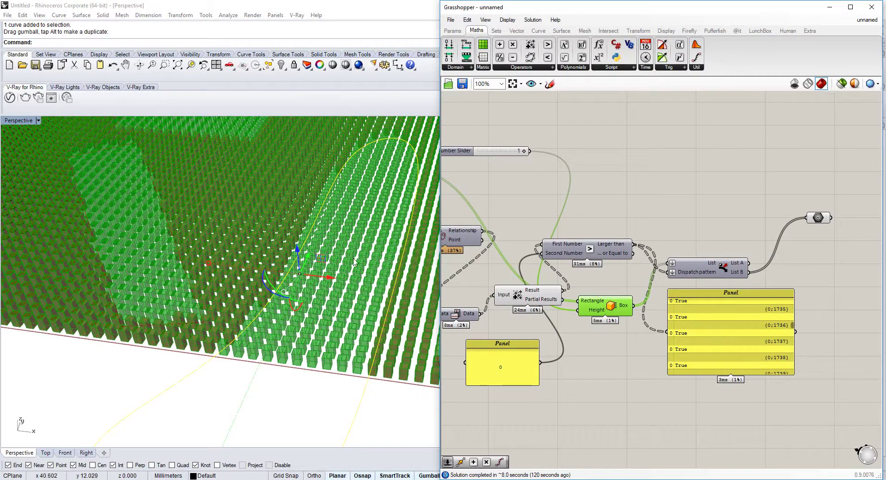
right_click(608, 306)
click(614, 325)
drag(612, 309, 627, 197)
mouse_move(325, 272)
right_down()
mouse_move(331, 265)
mouse_move(301, 282)
mouse_move(228, 295)
mouse_move(308, 284)
mouse_move(338, 263)
right_up()
scroll(319, 276, down, 5)
scroll(372, 235, up, 4)
Draw a closed four-point polyline in Rhino that straddles the front edge of the box grid
shift+right_drag(258, 286, 364, 215)
right_drag(215, 327, 210, 327)
text(Pol)
key(Return)
click(148, 383)
click(149, 267)
click(184, 266)
click(188, 385)
text(c)
key(Return)
Draw a second closed four-point polyline that straddles the grid's edge on the positive X side
right_drag(187, 374, 196, 346)
scroll(261, 259, down, 5)
shift+right_drag(415, 208, 239, 268)
scroll(341, 241, up, 5)
right_click(389, 239)
click(393, 257)
click(296, 257)
click(312, 203)
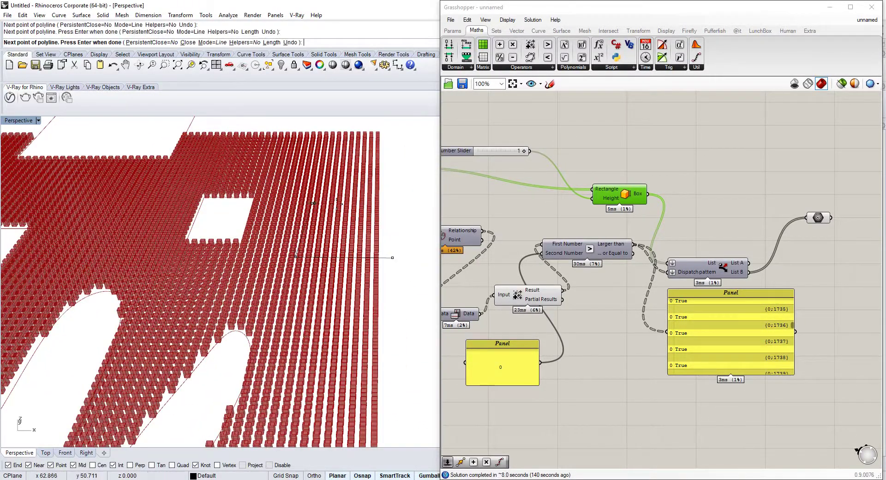
click(415, 210)
text(c)
key(Return)
key(Return)
Draw a long, narrow closed four-point polyline reaching from outside the grid's Y-axis edge into its interior
mouse_move(328, 231)
right_down()
mouse_move(216, 255)
mouse_move(259, 263)
mouse_move(336, 223)
right_up()
shift+right_drag(116, 277, 242, 281)
scroll(226, 232, up, 3)
scroll(199, 249, down, 1)
right_click(50, 314)
click(50, 315)
scroll(268, 251, down, 4)
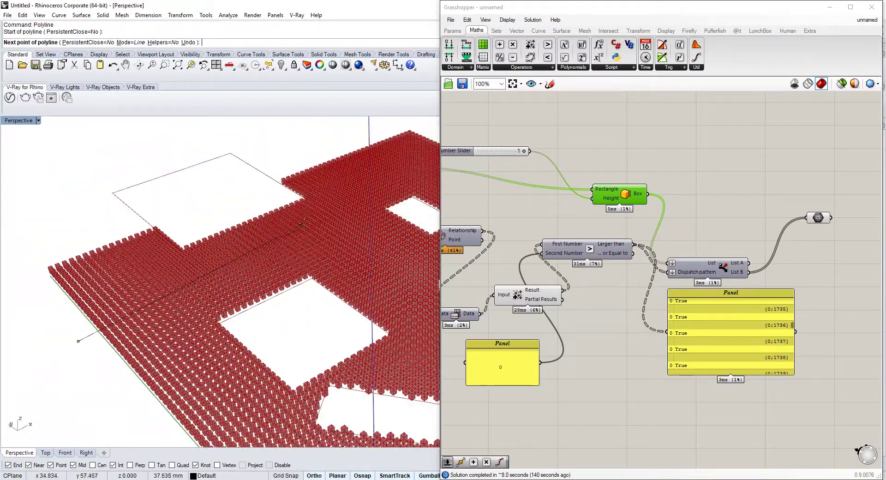
click(329, 218)
click(341, 231)
click(83, 372)
text(c)
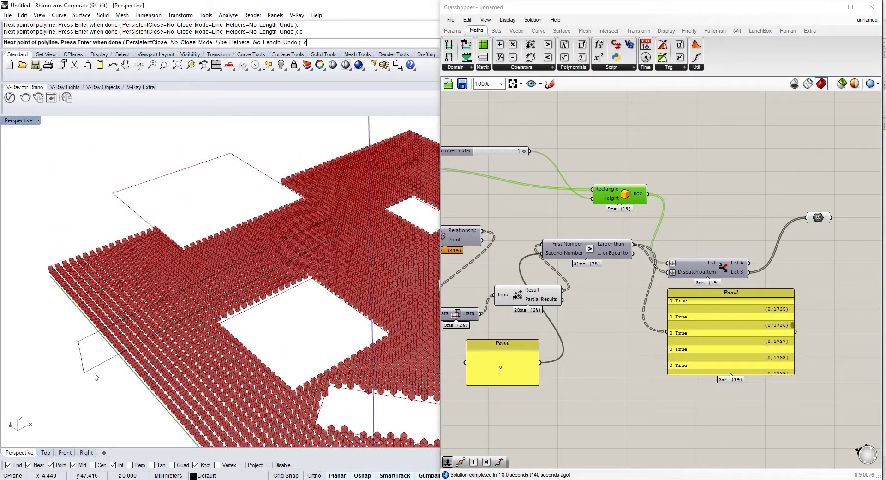
key(Return)
Draw a closed twelve-point winding polyline through the middle of the grid, between the existing openings
shift+right_drag(217, 255, 126, 152)
right_drag(268, 233, 225, 247)
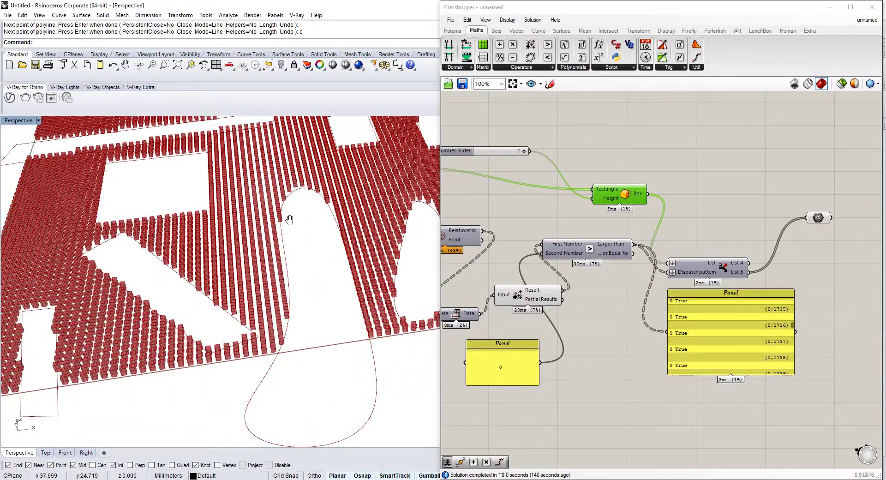
shift+right_drag(289, 225, 298, 289)
key(Return)
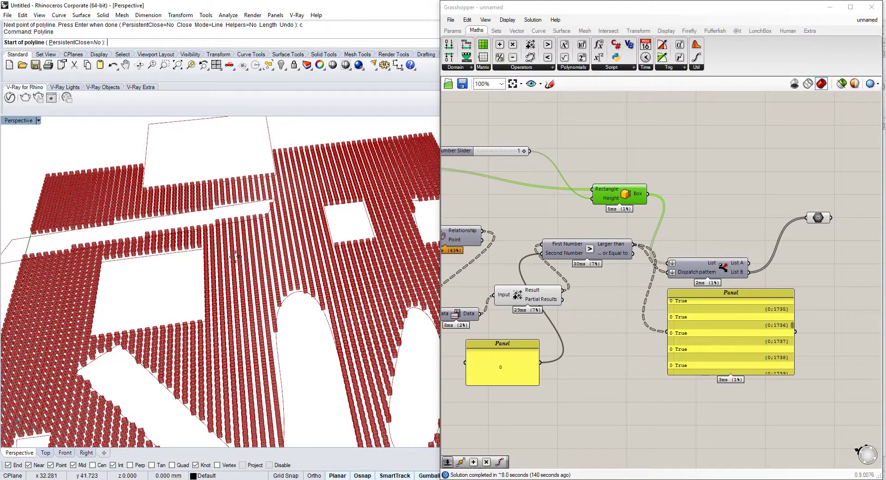
click(234, 257)
click(289, 229)
click(293, 202)
click(318, 167)
click(376, 161)
click(387, 179)
click(356, 183)
click(315, 193)
click(310, 216)
click(296, 252)
click(270, 275)
click(242, 287)
text(c)
key(Return)
Bake the Geometry parameter's boxes to the Default layer
right_drag(267, 284, 311, 310)
scroll(321, 272, up, 2)
scroll(188, 270, up, 7)
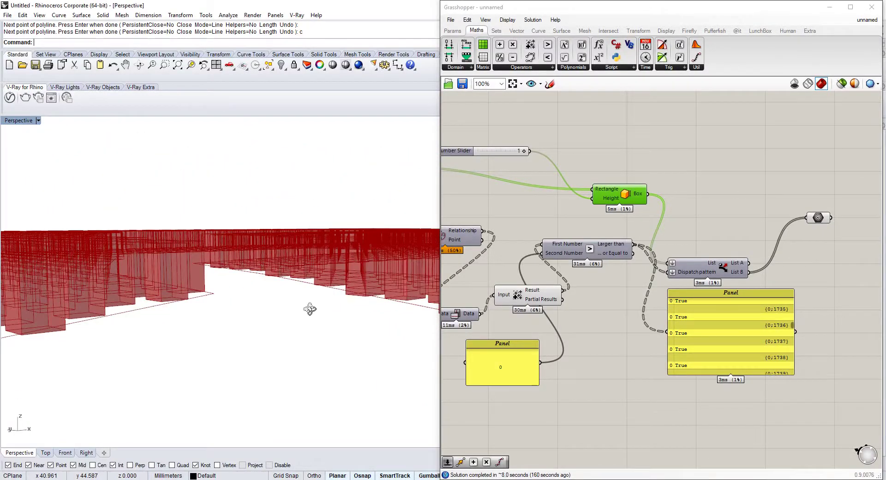
click(826, 220)
right_click(824, 220)
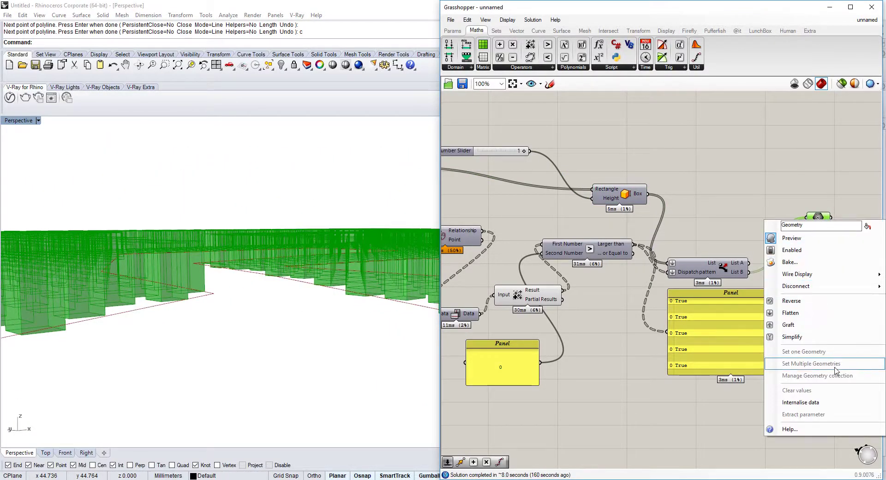
click(791, 261)
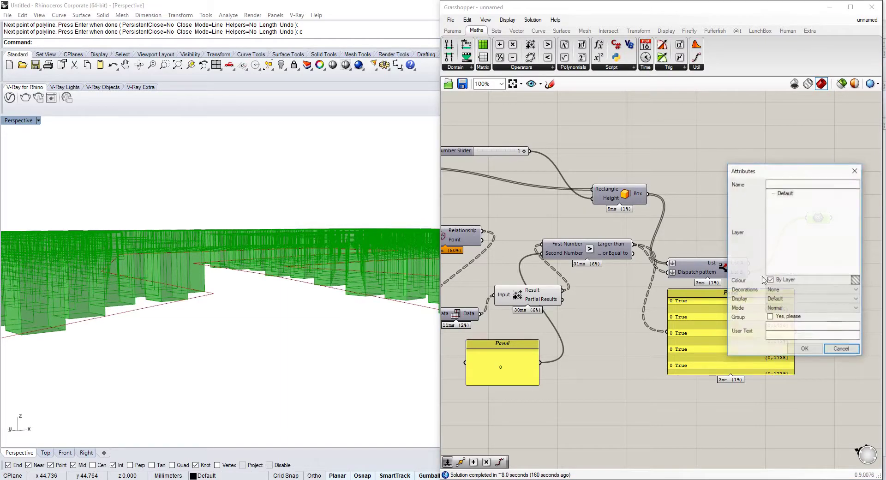
click(804, 349)
Render a closer perspective view of the baked boxes with V-Ray and examine the image at 400%
right_drag(266, 254, 296, 254)
scroll(296, 254, up, 5)
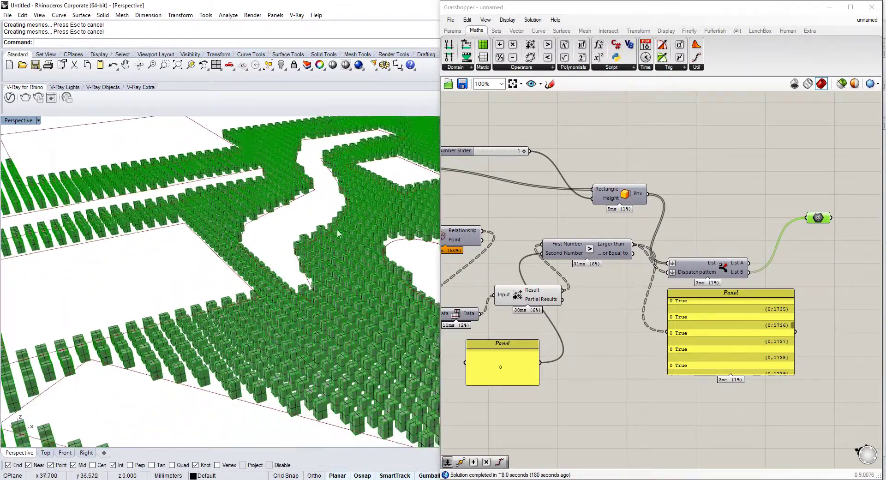
click(26, 97)
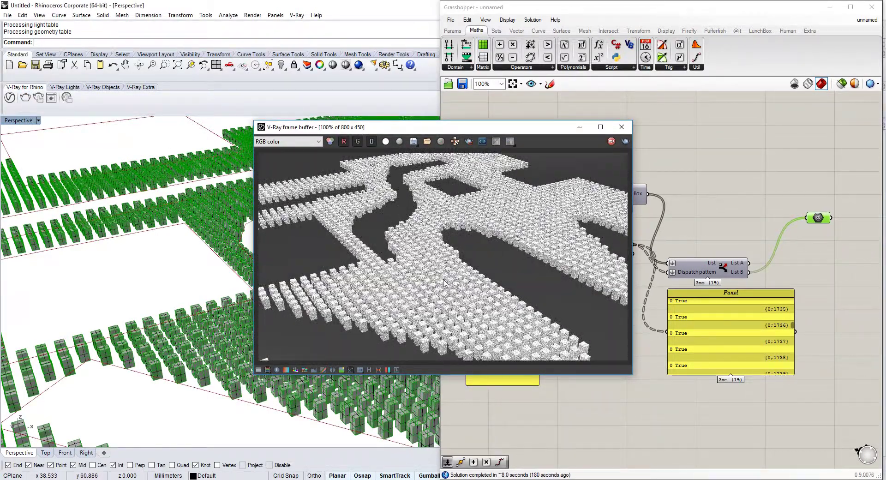
scroll(443, 283, up, 3)
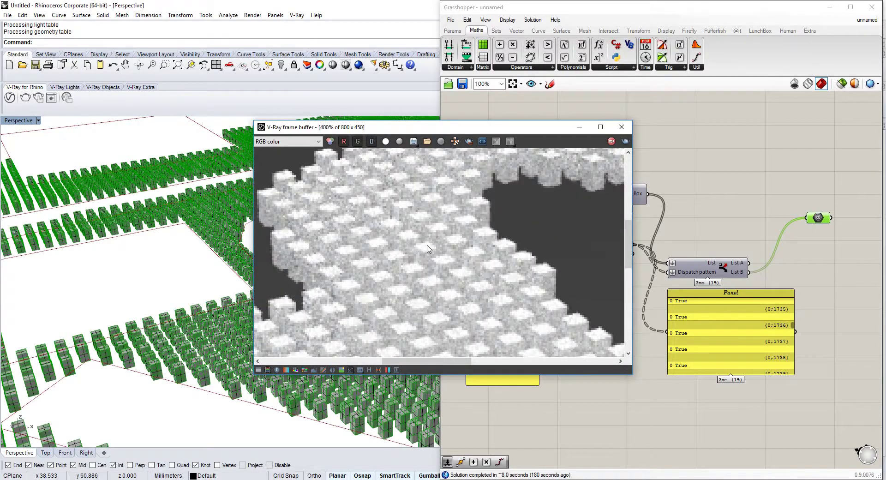
scroll(427, 249, down, 3)
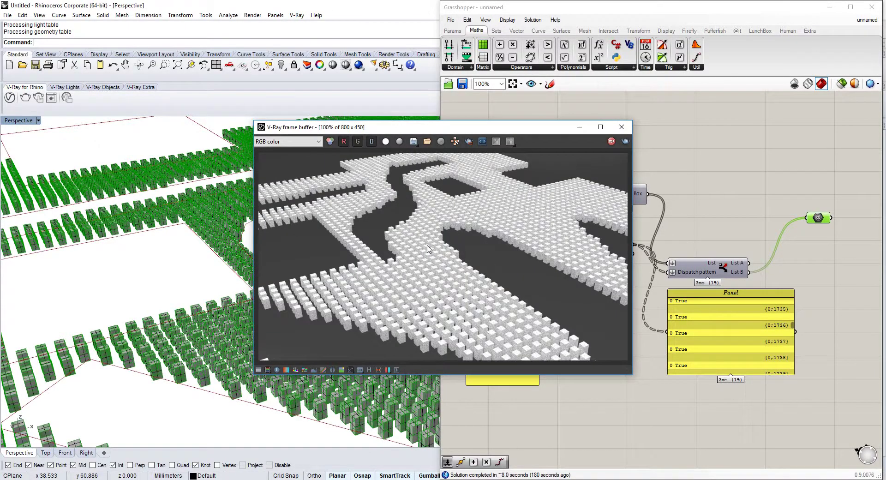